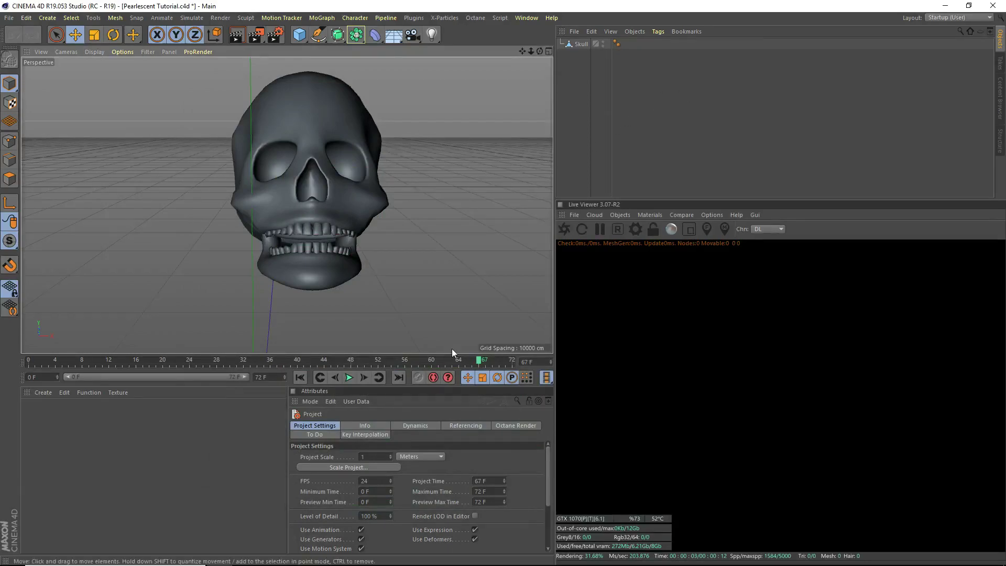
- Return the timeline to frame 0 and recentre the skull, smaller, in the perspective view
{"action": "left_click_drag", "start_coordinate": [477, 361], "coordinate": [29, 360]}
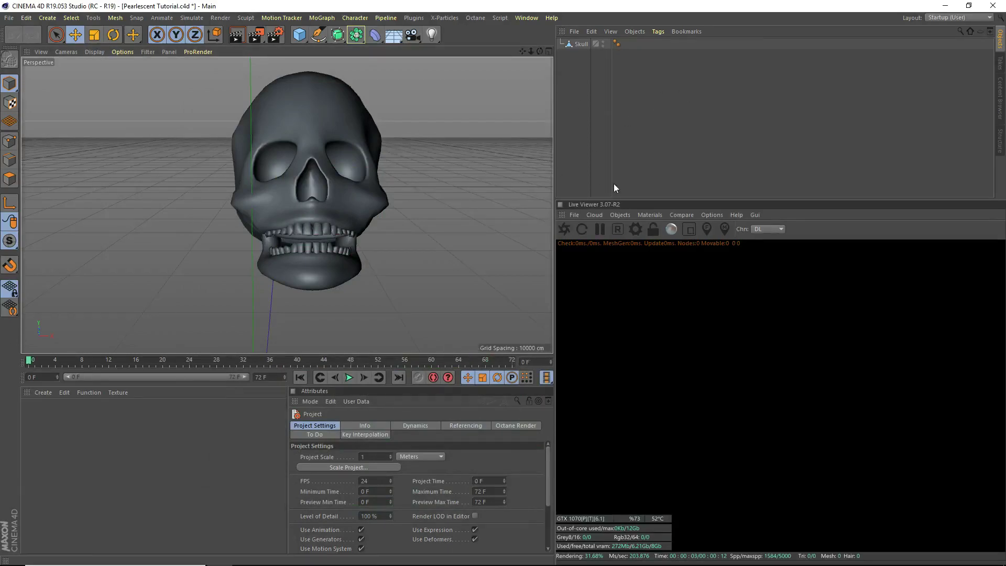
{"action": "left_click_drag", "start_coordinate": [539, 52], "coordinate": [537, 52]}
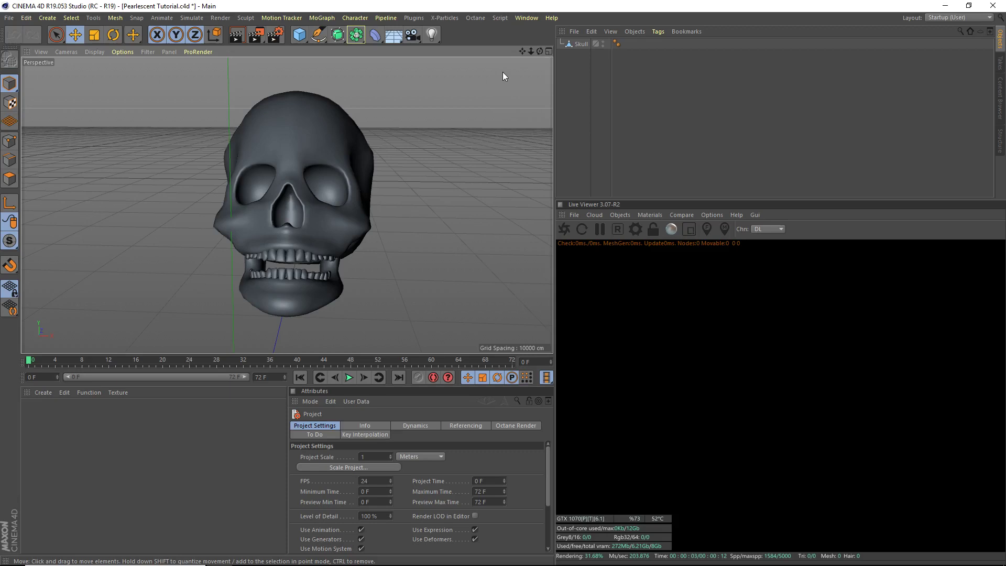
{"action": "scroll", "coordinate": [502, 76], "scroll_direction": "down", "scroll_amount": 3}
{"action": "left_click_drag", "start_coordinate": [521, 51], "coordinate": [519, 52]}
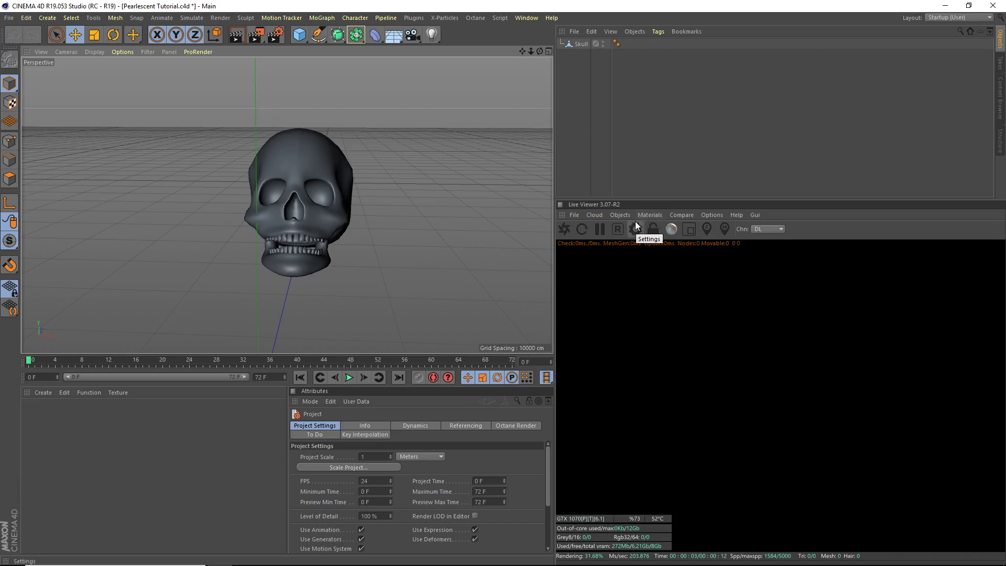
- Add a Texture Environment and an Hdri Environment from the Live Viewer Objects menu
{"action": "left_click", "coordinate": [627, 216]}
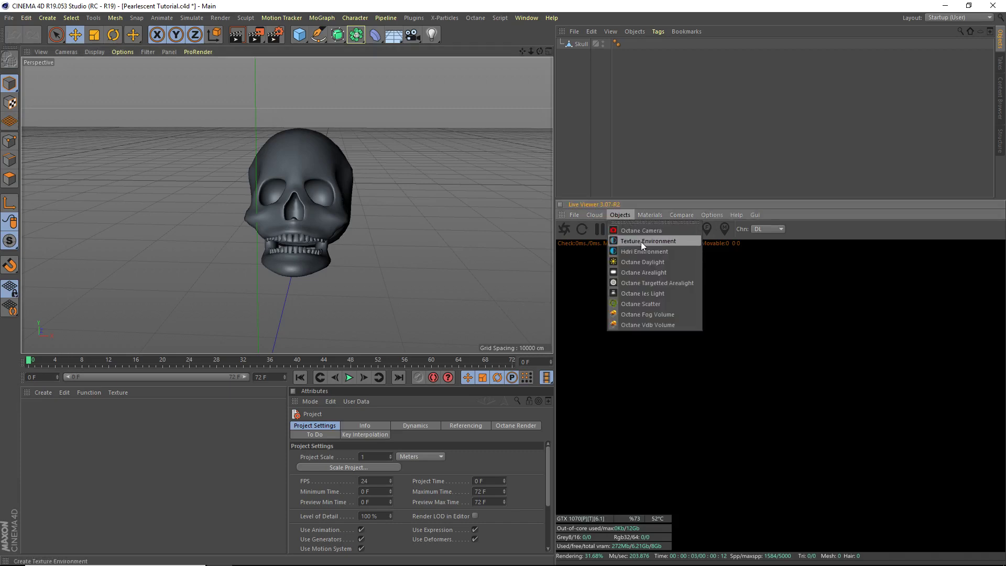
{"action": "left_click", "coordinate": [640, 241]}
{"action": "left_click", "coordinate": [614, 216]}
{"action": "left_click", "coordinate": [634, 251]}
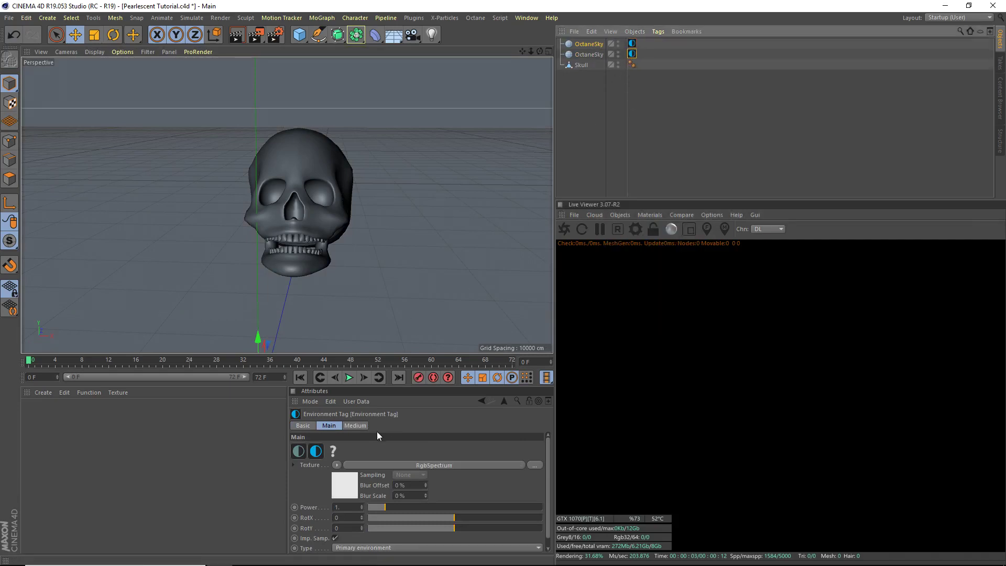
- Make the texture environment's colour black and set its Type to Visible environment
{"action": "left_click", "coordinate": [345, 482]}
{"action": "left_click", "coordinate": [319, 456]}
{"action": "left_click_drag", "start_coordinate": [297, 478], "coordinate": [279, 477]}
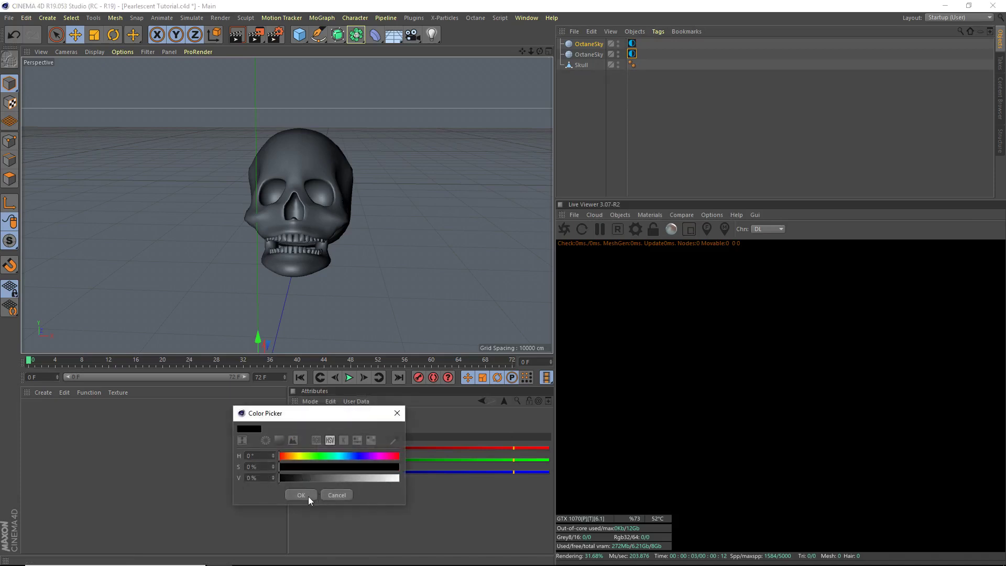
{"action": "left_click", "coordinate": [302, 495]}
{"action": "left_click", "coordinate": [631, 44]}
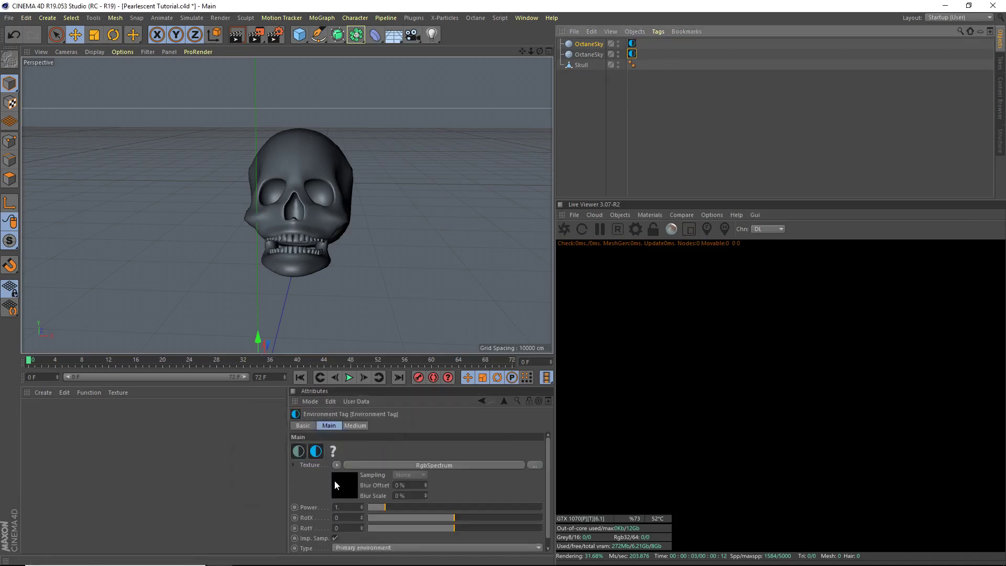
{"action": "left_click", "coordinate": [351, 547]}
{"action": "left_click", "coordinate": [386, 538]}
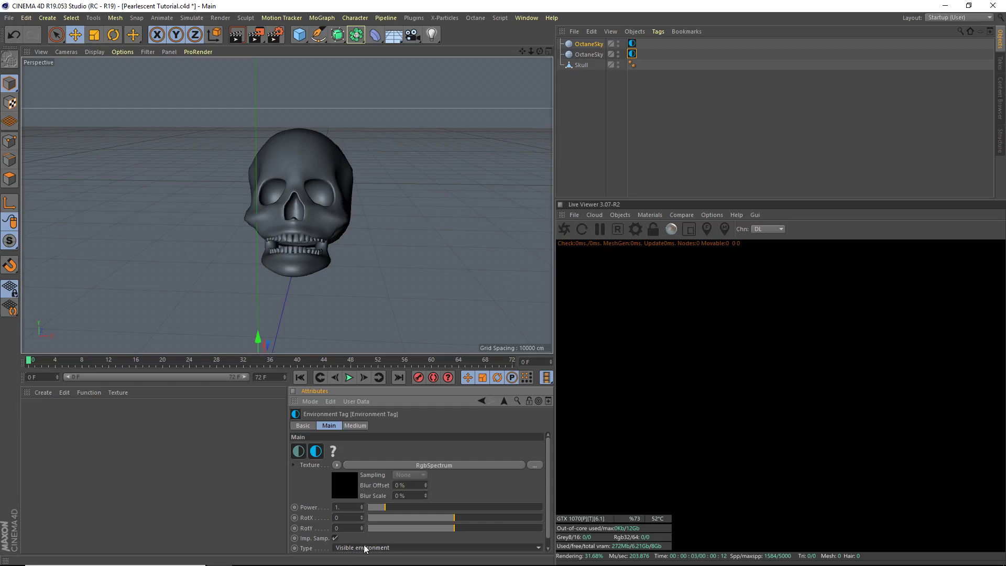
{"action": "key", "text": "ctrl+z"}
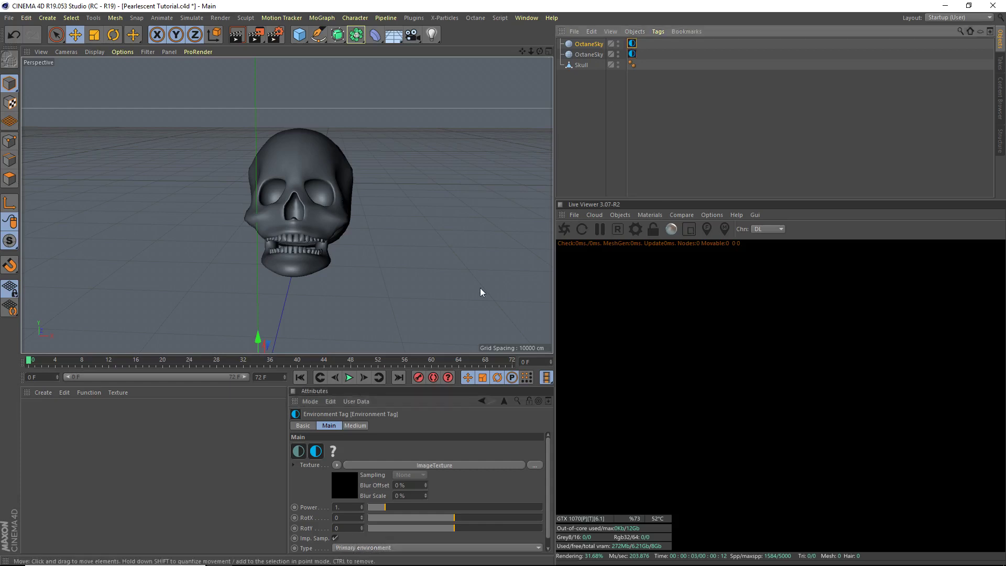
- Load dresden_station_night_8k into the HDRI ImageTexture without copying it, and restart the Live Viewer
{"action": "left_click", "coordinate": [354, 484]}
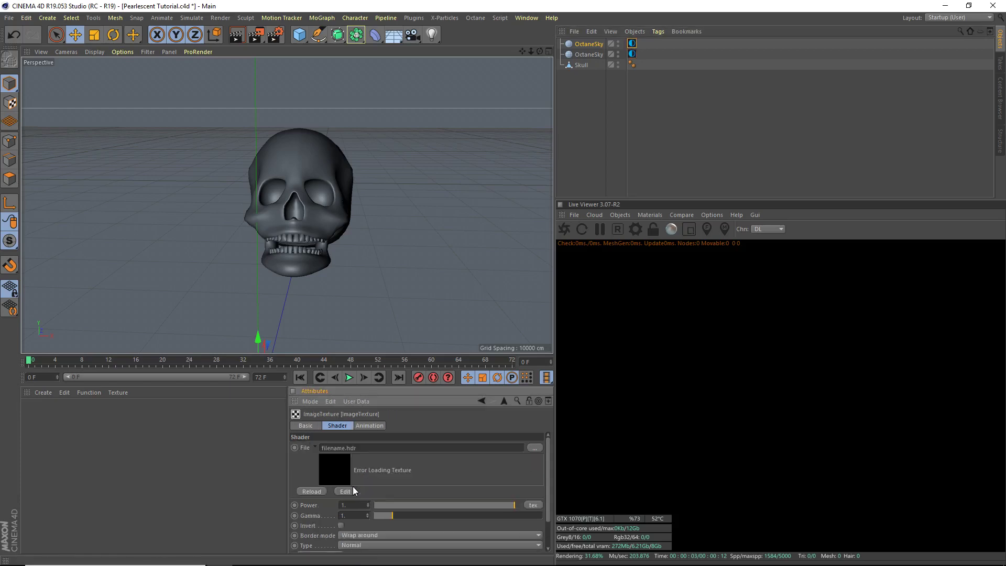
{"action": "left_click", "coordinate": [535, 448]}
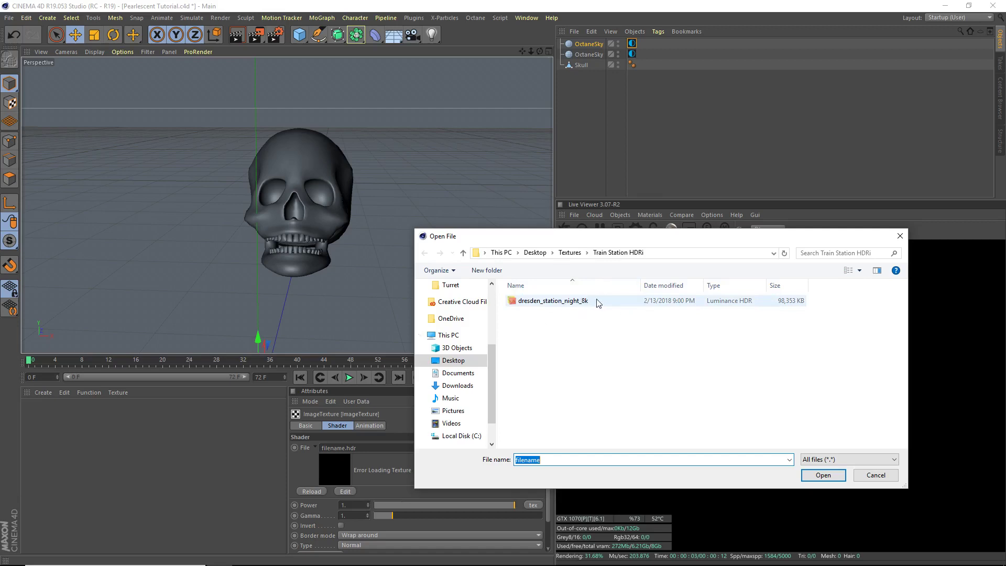
{"action": "double_click", "coordinate": [626, 302]}
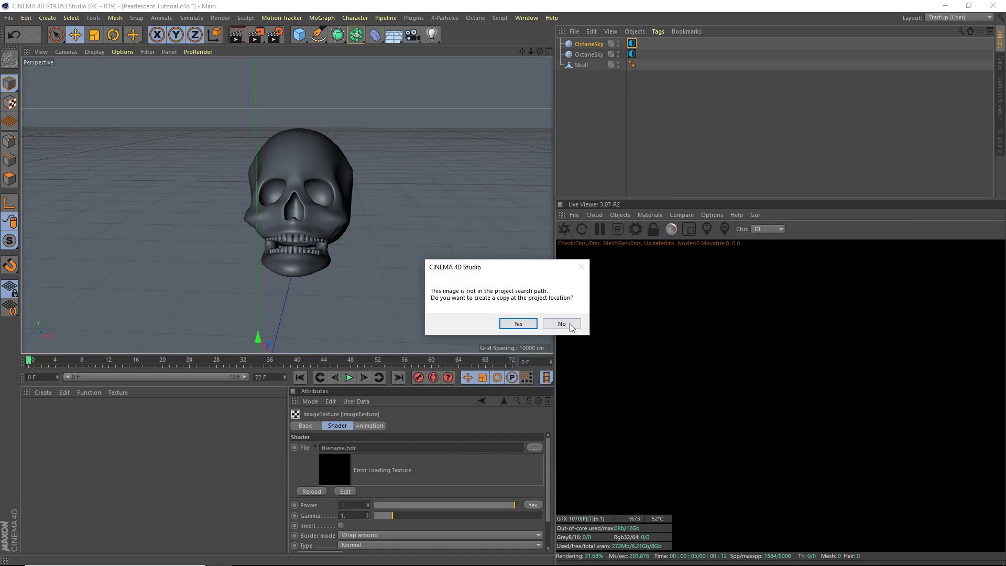
{"action": "left_click", "coordinate": [570, 324]}
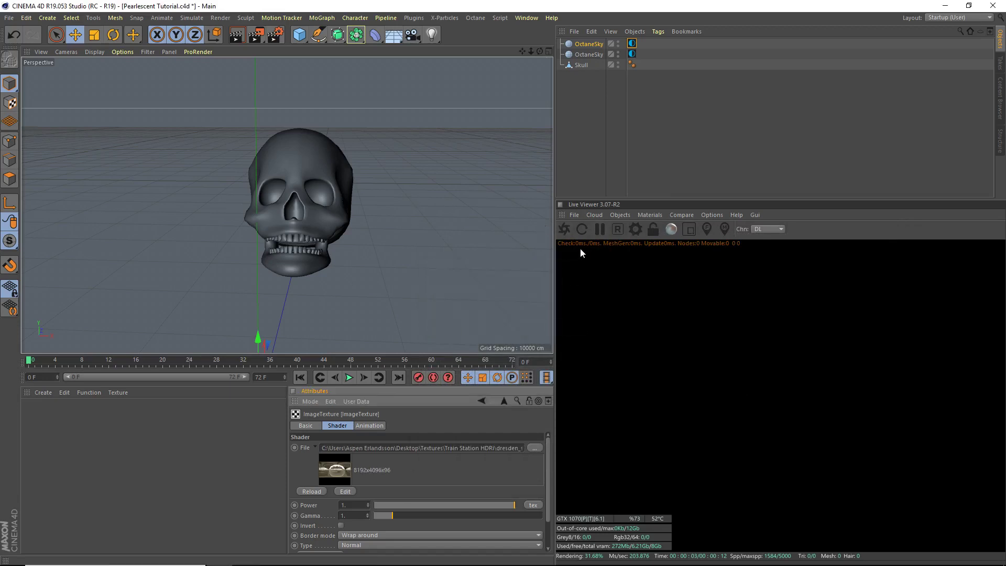
{"action": "left_click", "coordinate": [565, 228]}
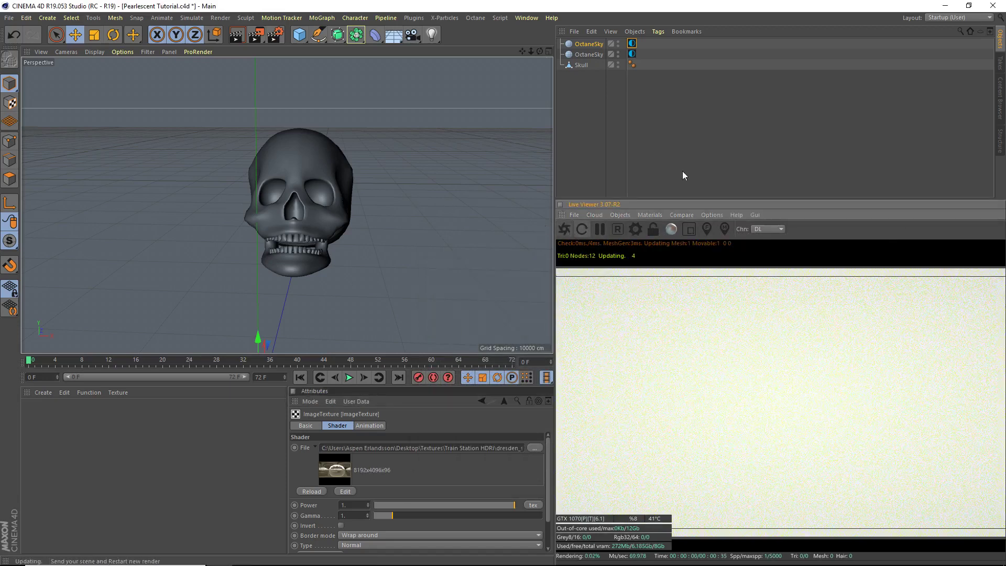
{"action": "left_click", "coordinate": [632, 43]}
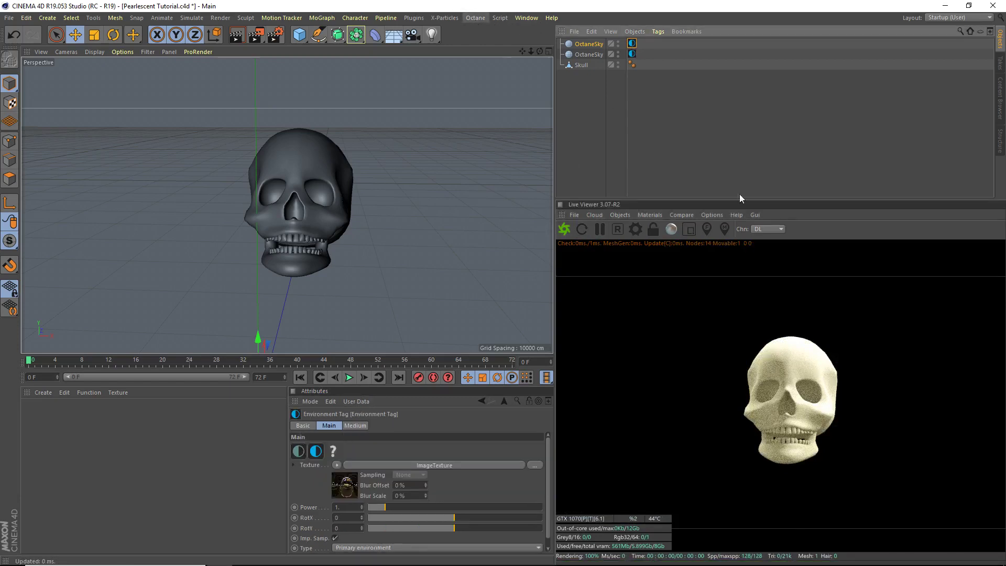
- Switch the Live Viewer kernel from direct lighting (DL) to path tracing (PT)
{"action": "left_click", "coordinate": [766, 229]}
{"action": "left_click", "coordinate": [762, 250]}
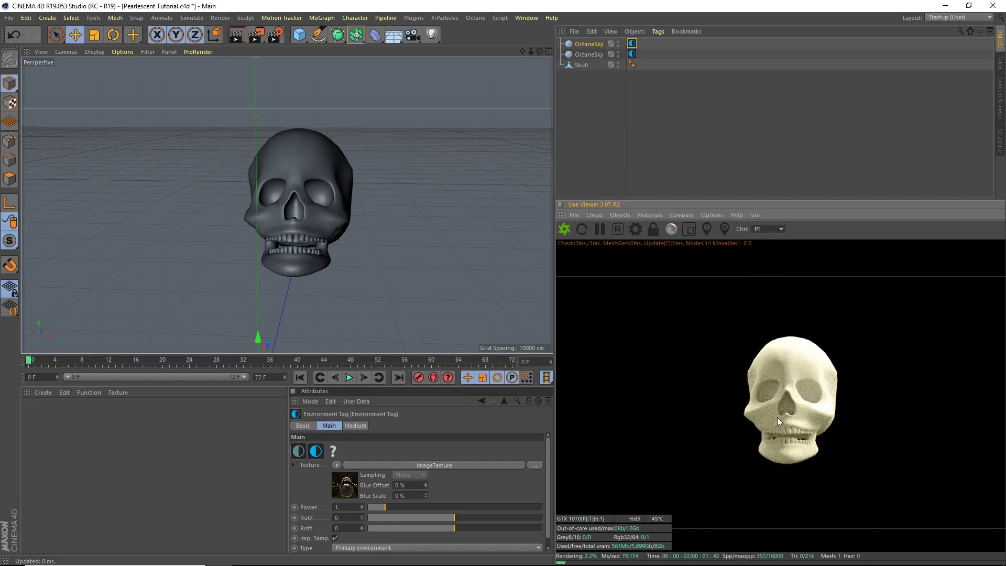
{"action": "left_click", "coordinate": [481, 20]}
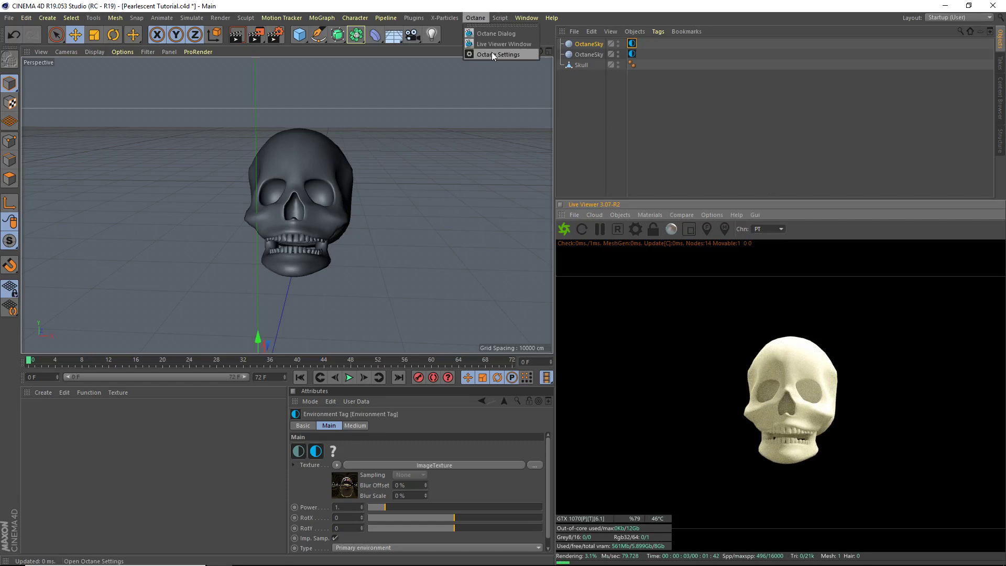
- In Octane Settings, raise parallel samples to 16 and max tile samples to 32
{"action": "left_click", "coordinate": [492, 56]}
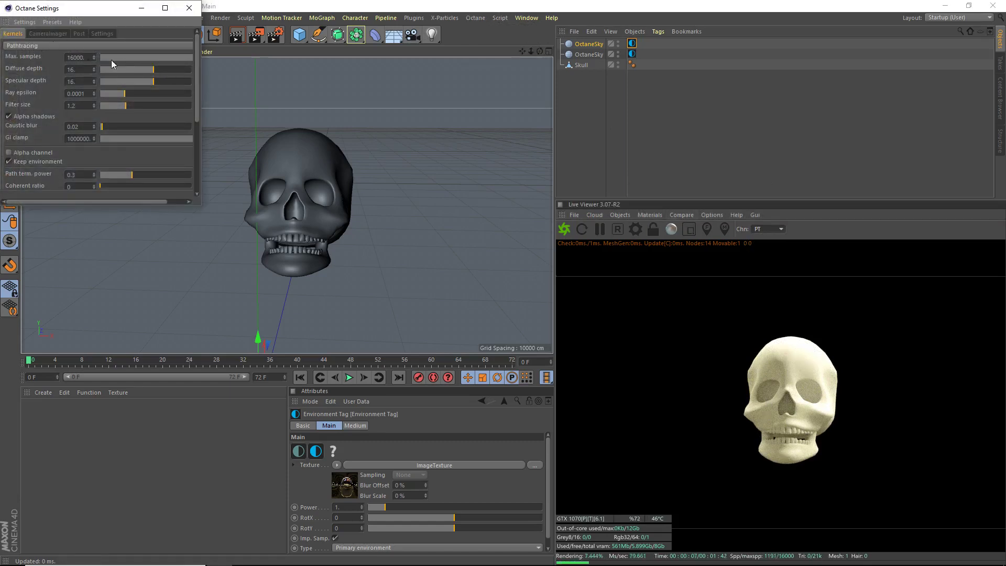
{"action": "left_click_drag", "start_coordinate": [197, 104], "coordinate": [196, 155]}
{"action": "left_click_drag", "start_coordinate": [167, 115], "coordinate": [278, 117]}
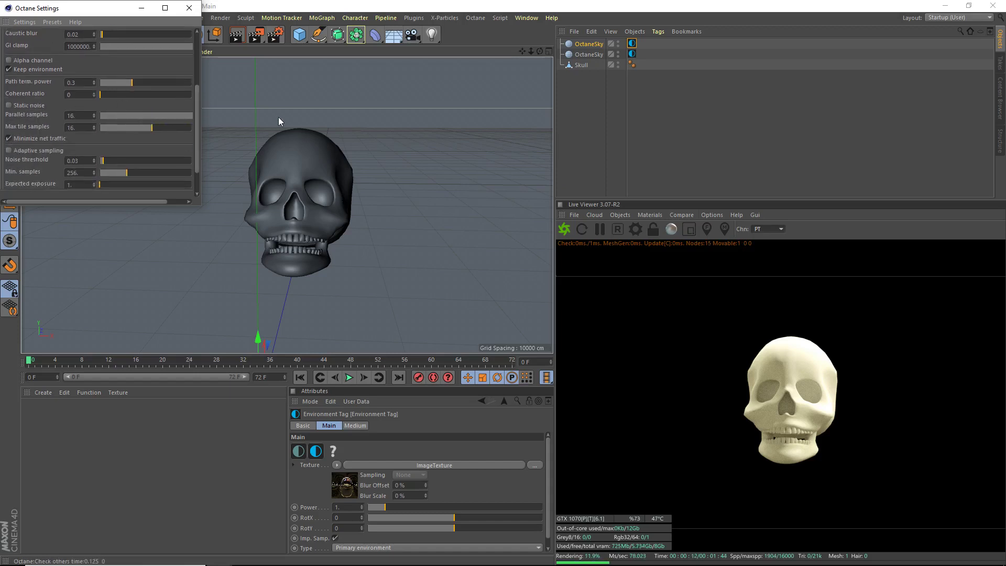
{"action": "left_click_drag", "start_coordinate": [171, 126], "coordinate": [246, 123]}
{"action": "left_click_drag", "start_coordinate": [197, 122], "coordinate": [194, 63]}
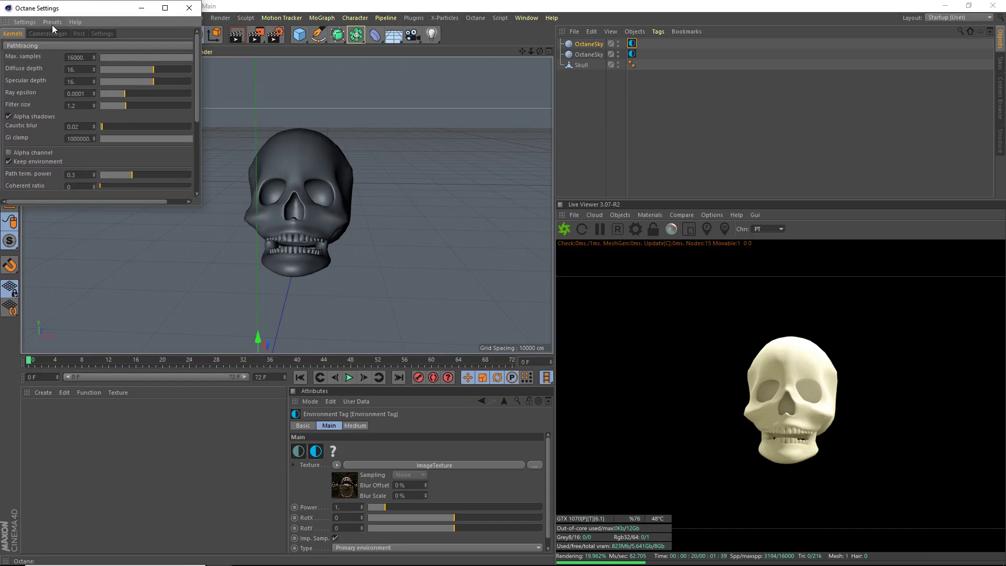
- Set vignetting to about 0.49, bloom power to about 16.3 and glare blur to 0.2
{"action": "left_click", "coordinate": [47, 33]}
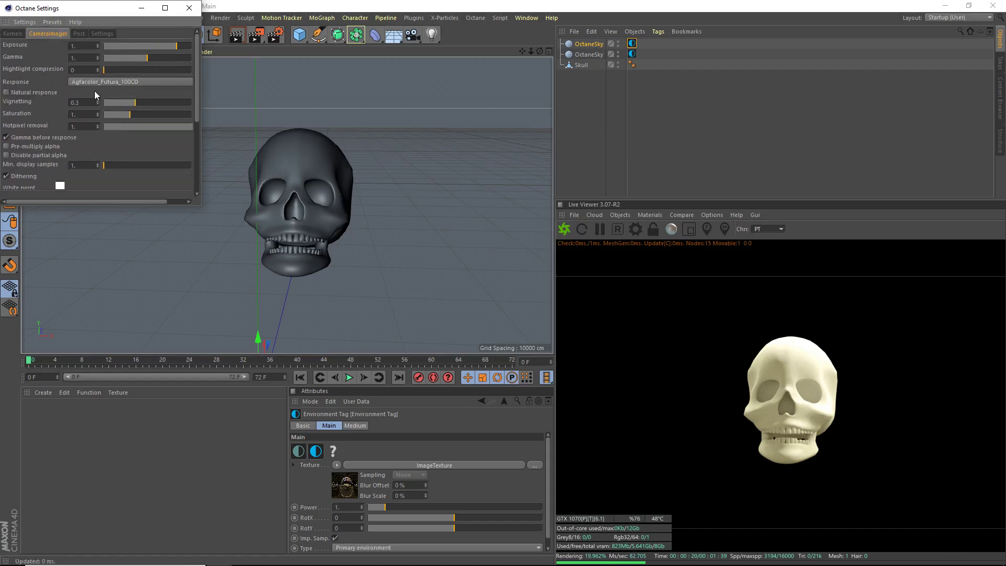
{"action": "left_click_drag", "start_coordinate": [134, 105], "coordinate": [156, 103]}
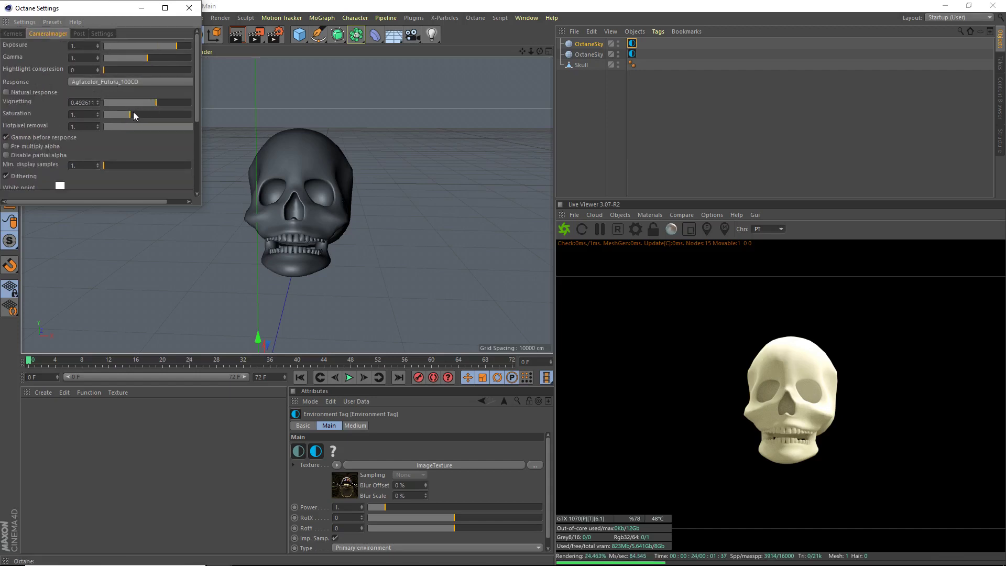
{"action": "left_click", "coordinate": [83, 33]}
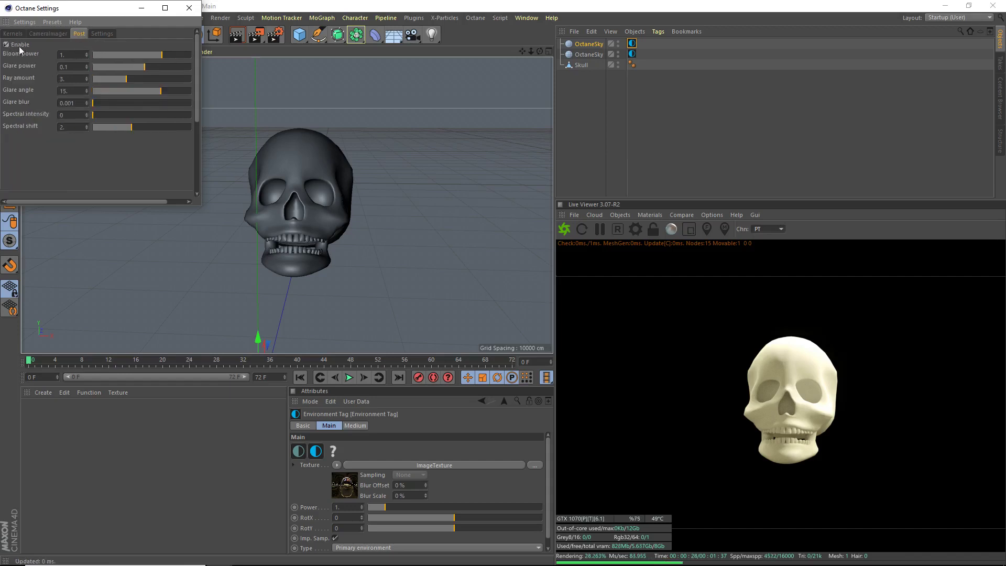
{"action": "left_click_drag", "start_coordinate": [167, 54], "coordinate": [175, 93]}
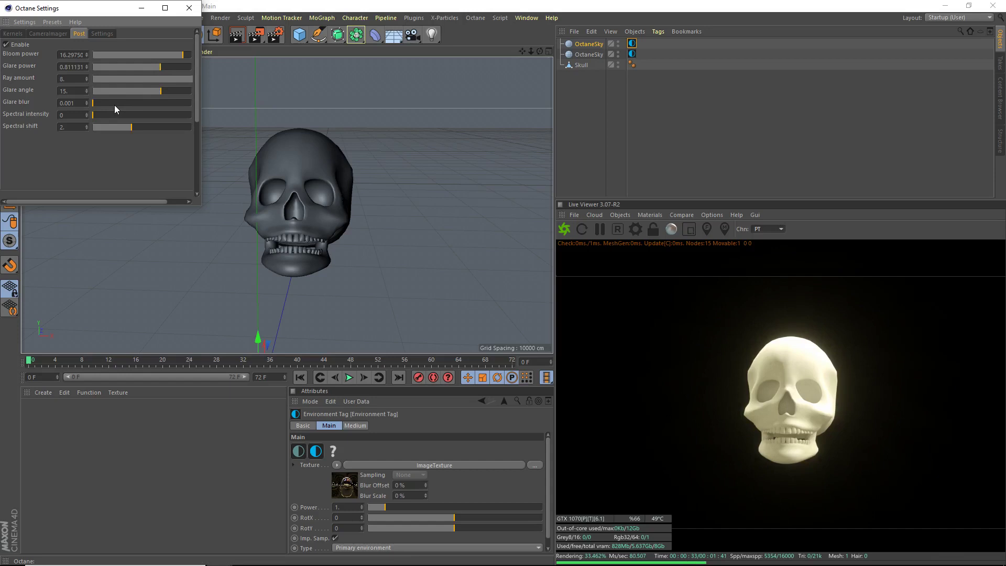
{"action": "left_click_drag", "start_coordinate": [112, 104], "coordinate": [363, 117]}
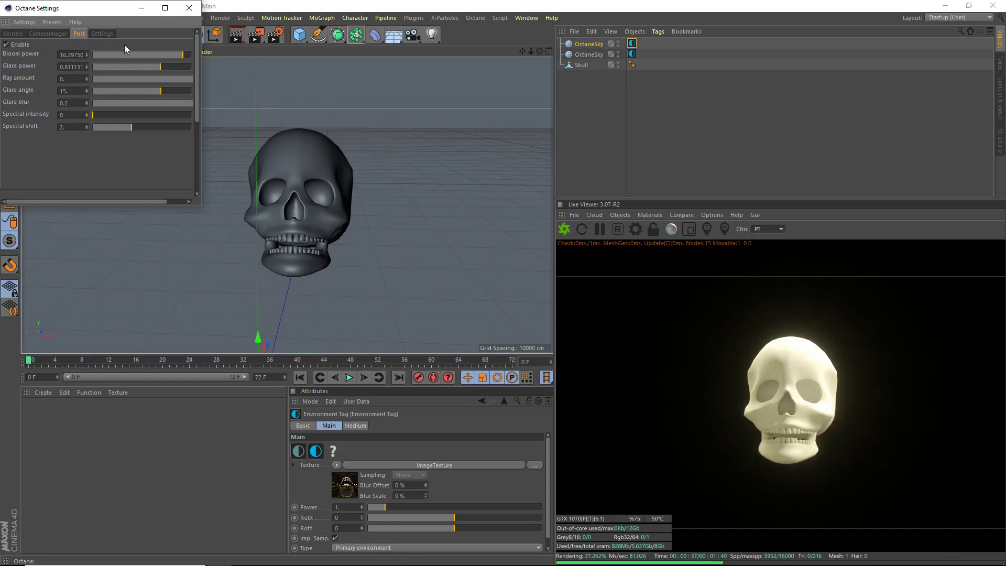
- Set the render priority to PRIORITY_HIGH
{"action": "left_click", "coordinate": [97, 35]}
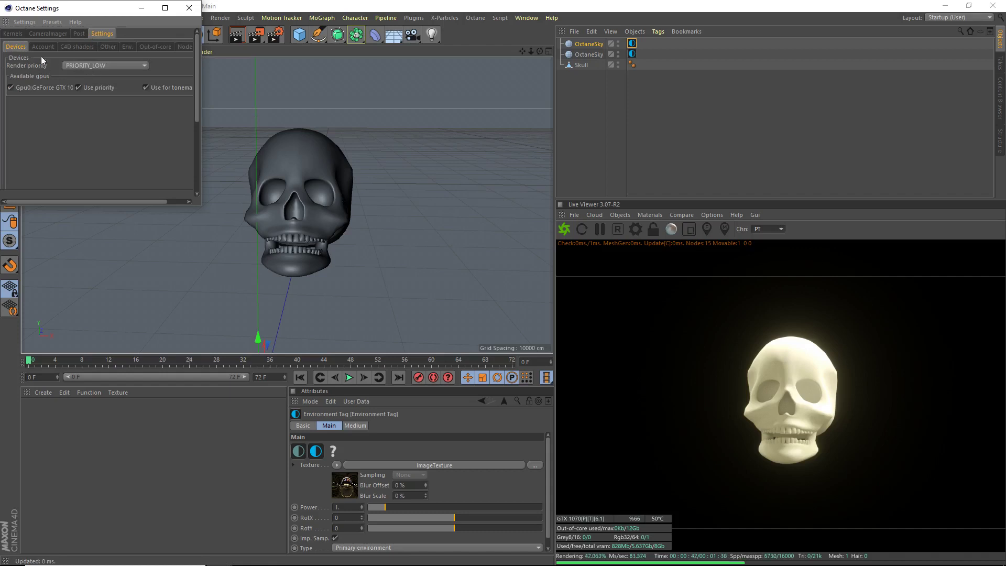
{"action": "left_click", "coordinate": [81, 67]}
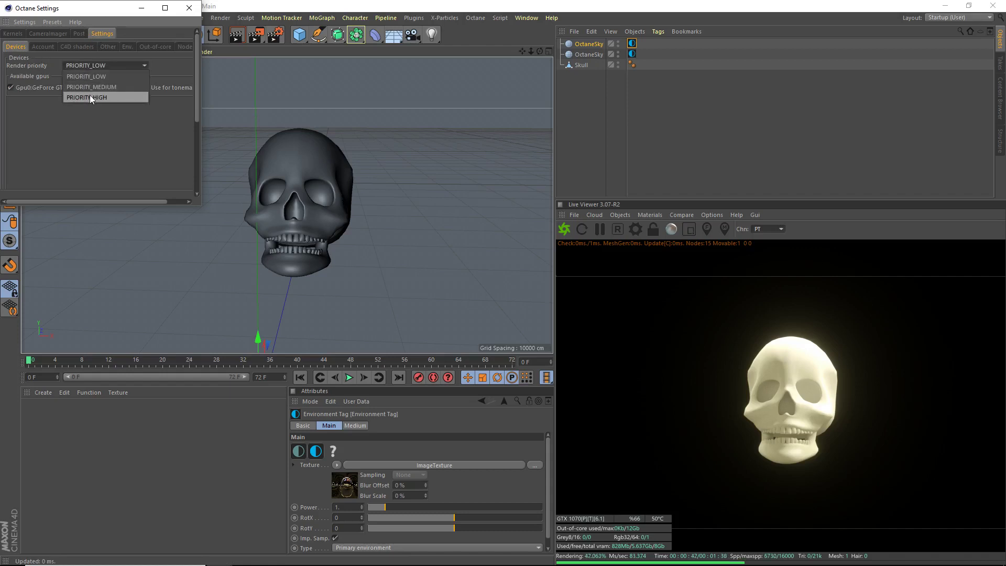
{"action": "left_click", "coordinate": [89, 95]}
{"action": "left_click", "coordinate": [13, 33]}
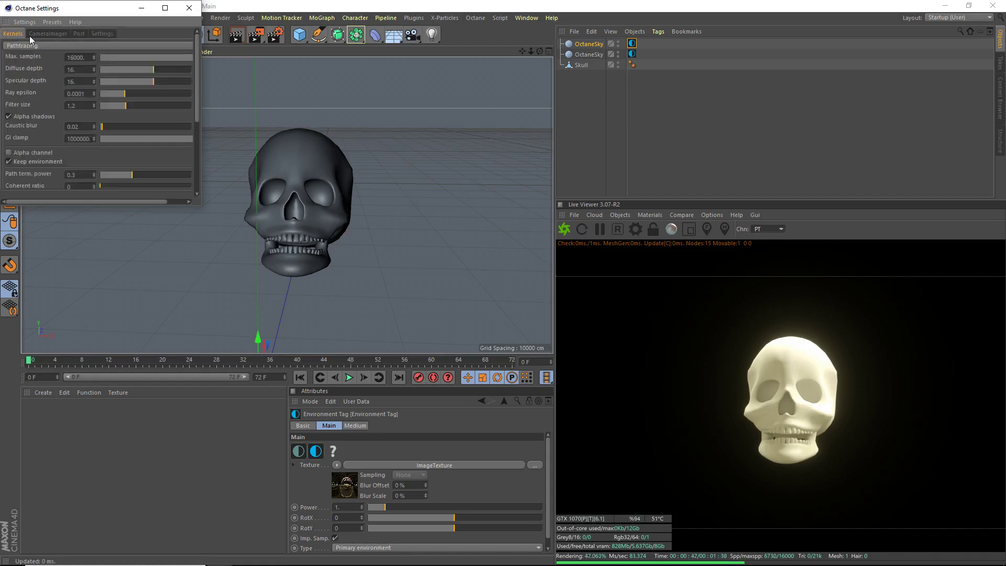
- Close Octane Settings, lower the live render panel, and zoom and orbit closer to the skull
{"action": "left_click", "coordinate": [189, 8]}
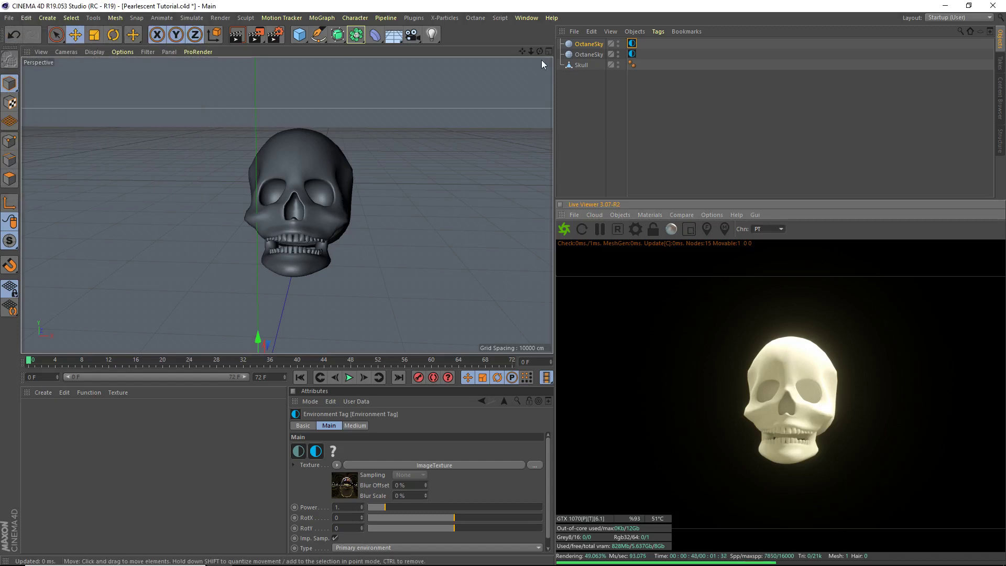
{"action": "left_click_drag", "start_coordinate": [539, 51], "coordinate": [539, 52]}
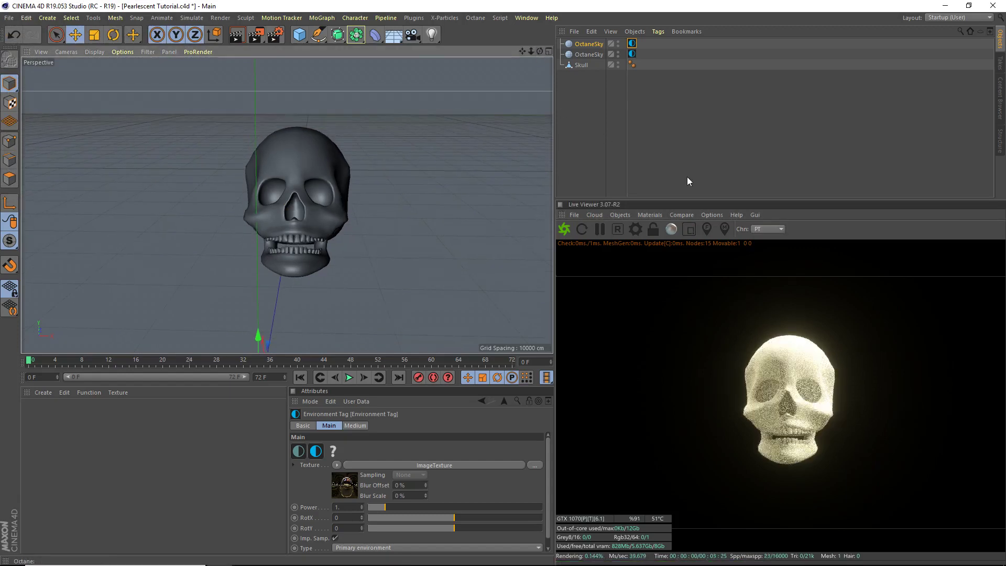
{"action": "left_click_drag", "start_coordinate": [683, 200], "coordinate": [683, 257]}
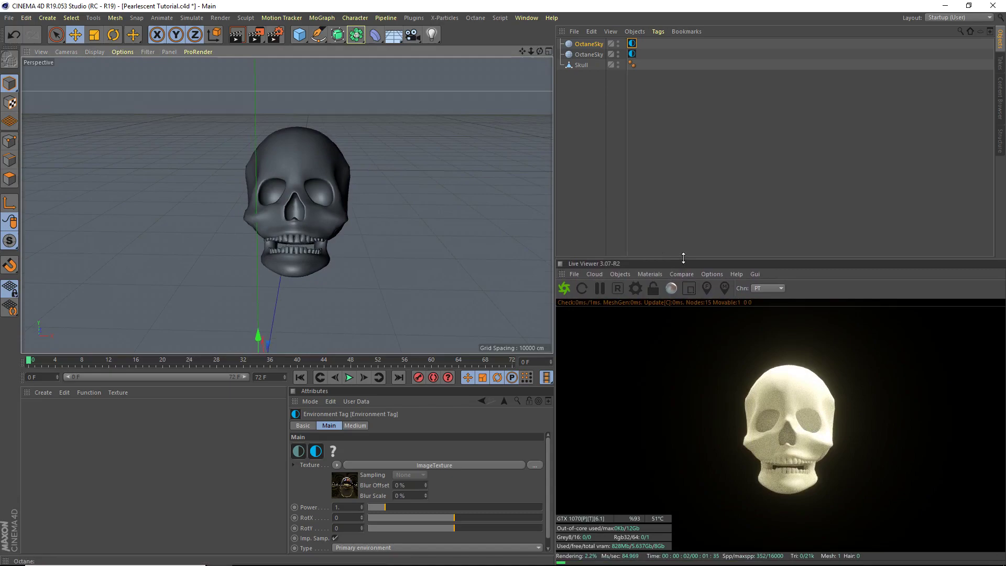
{"action": "scroll", "coordinate": [309, 196], "scroll_direction": "up", "scroll_amount": 4}
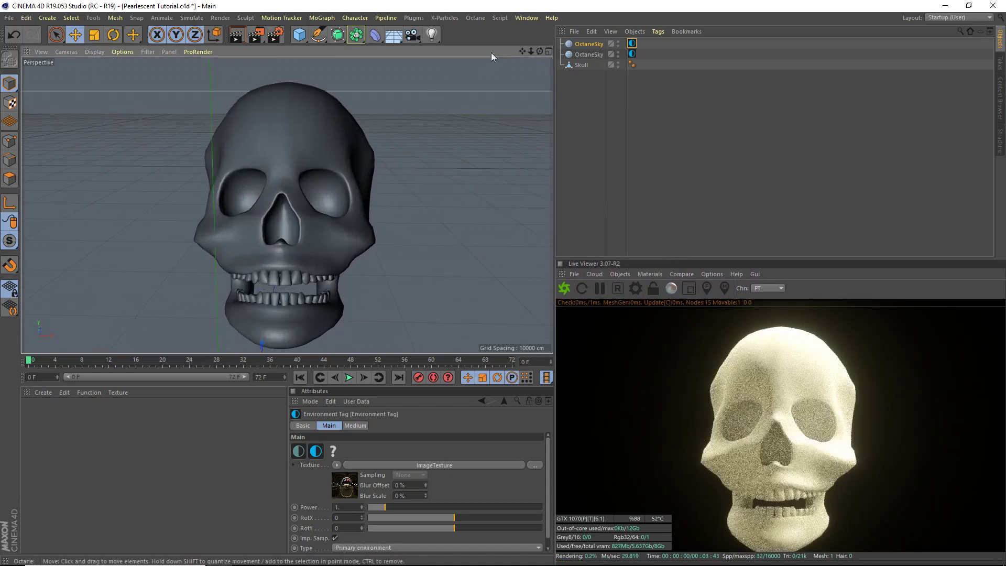
{"action": "left_click_drag", "start_coordinate": [534, 50], "coordinate": [525, 48]}
- Create an Octane Material, apply it to the Skull, and open it in the Material Editor
{"action": "left_click", "coordinate": [44, 397]}
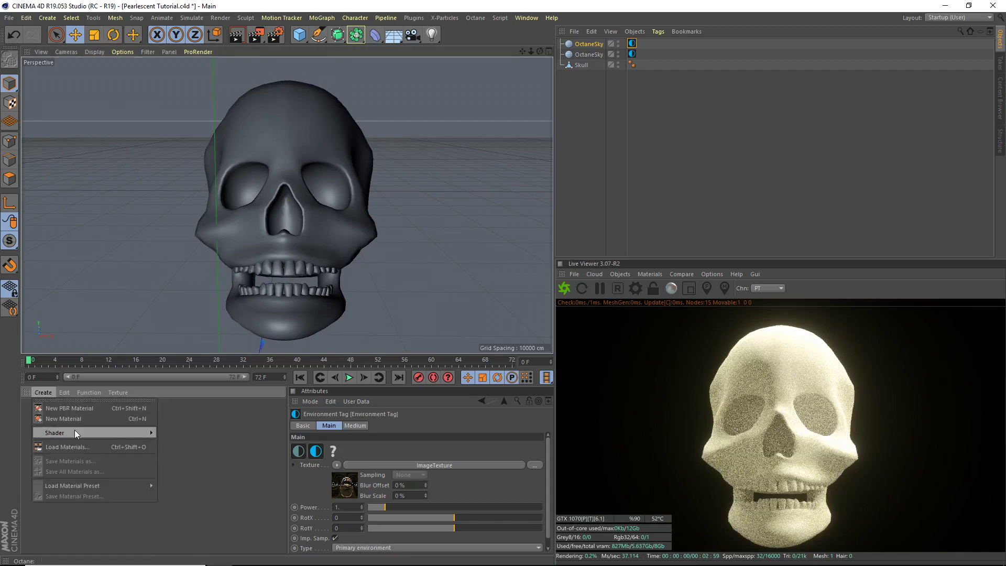
{"action": "mouse_move", "coordinate": [74, 431]}
{"action": "mouse_move", "coordinate": [164, 391]}
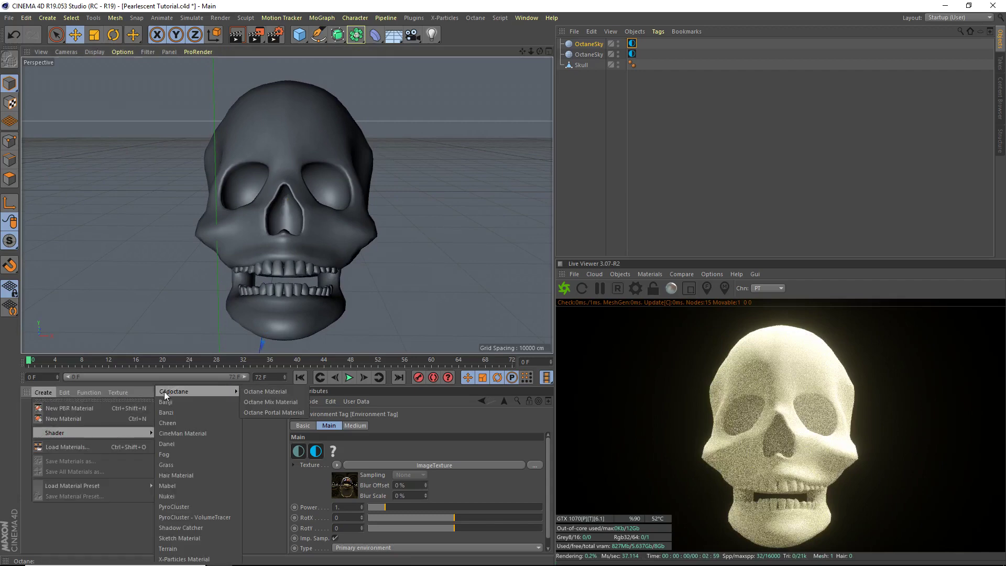
{"action": "left_click", "coordinate": [278, 394]}
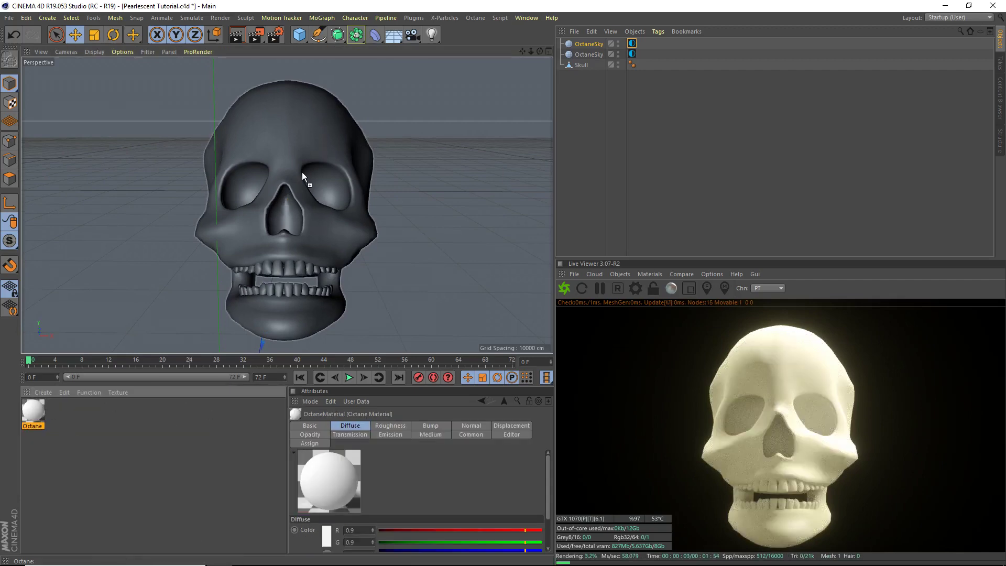
{"action": "left_click_drag", "start_coordinate": [302, 172], "coordinate": [302, 172]}
{"action": "double_click", "coordinate": [32, 411]}
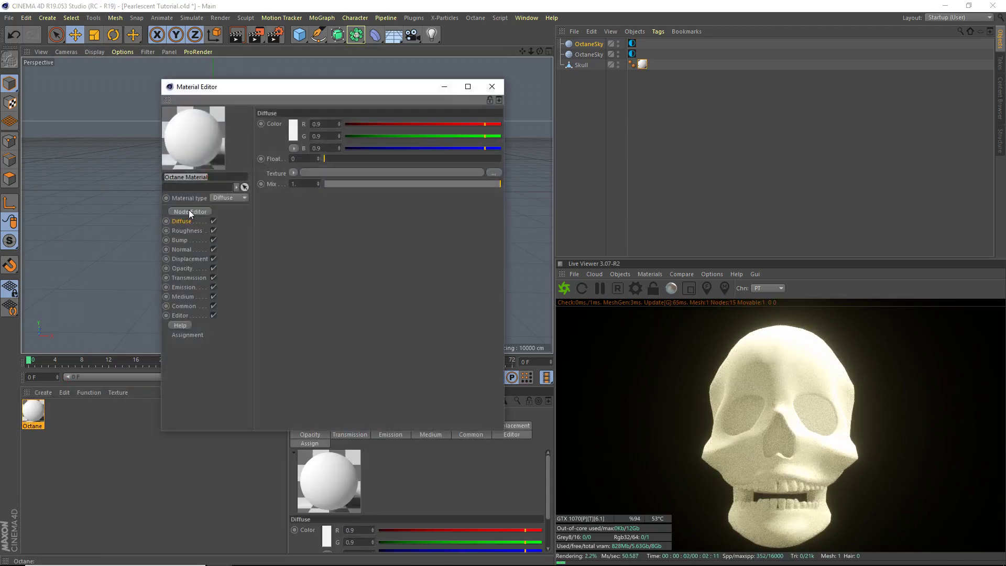
- Make the material Glossy with a black diffuse colour
{"action": "left_click", "coordinate": [234, 197]}
{"action": "left_click", "coordinate": [234, 215]}
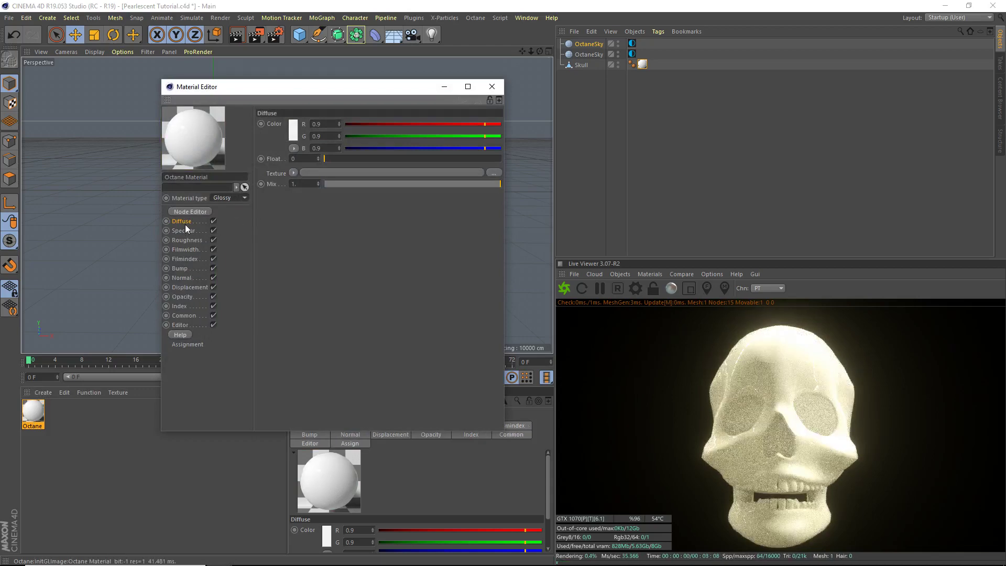
{"action": "left_click", "coordinate": [293, 130]}
{"action": "left_click", "coordinate": [257, 151]}
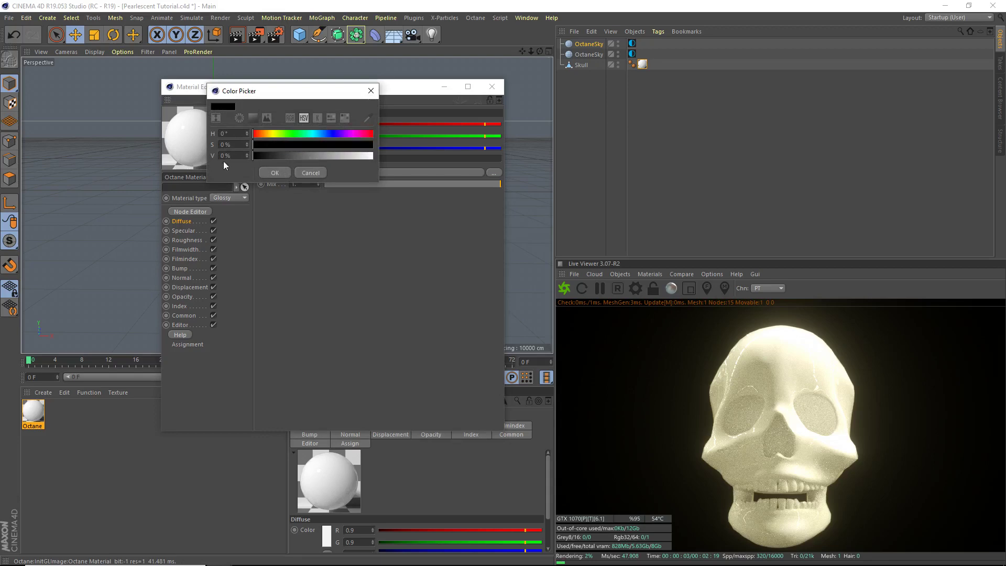
{"action": "left_click", "coordinate": [277, 170]}
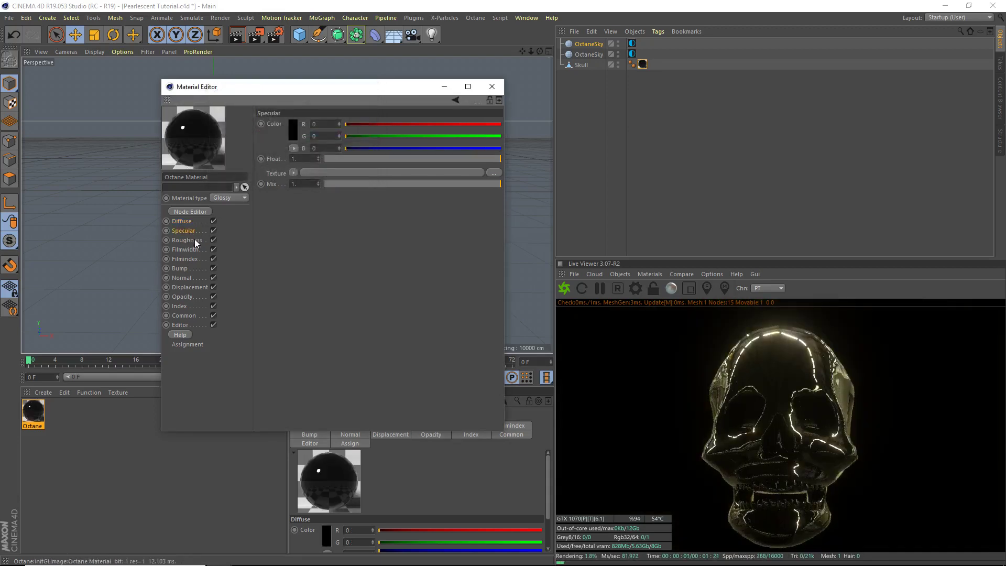
- Set the material's roughness to 0.2
{"action": "left_click", "coordinate": [189, 240]}
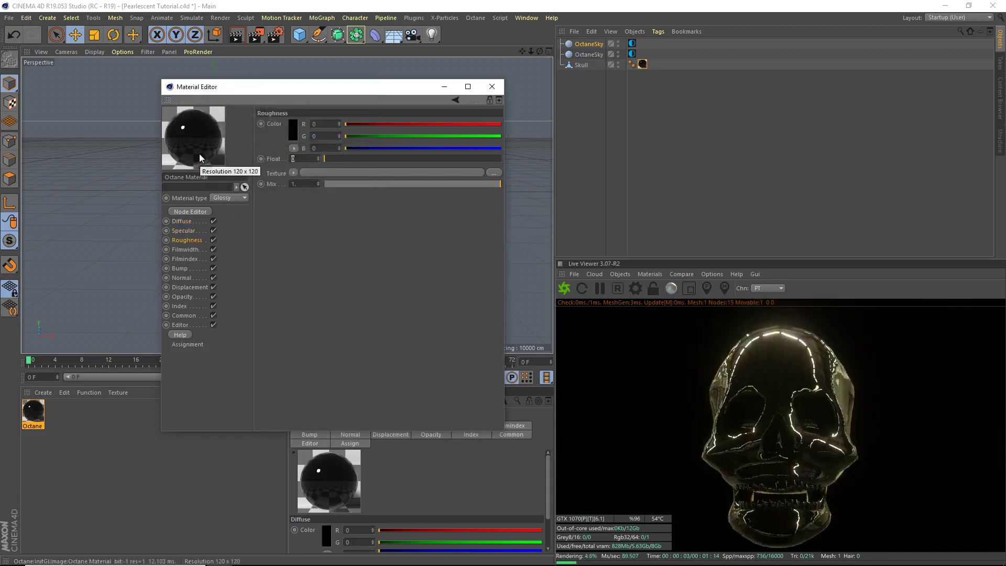
{"action": "type", "text": ".24"}
{"action": "key", "text": "Return"}
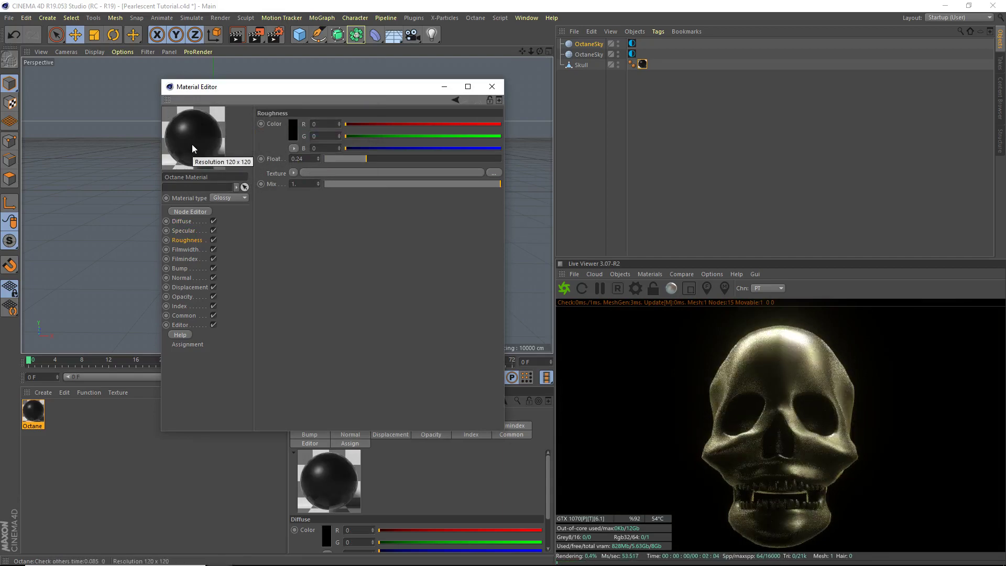
{"action": "left_click", "coordinate": [304, 159]}
{"action": "key", "text": "BackSpace"}
{"action": "key", "text": "Return"}
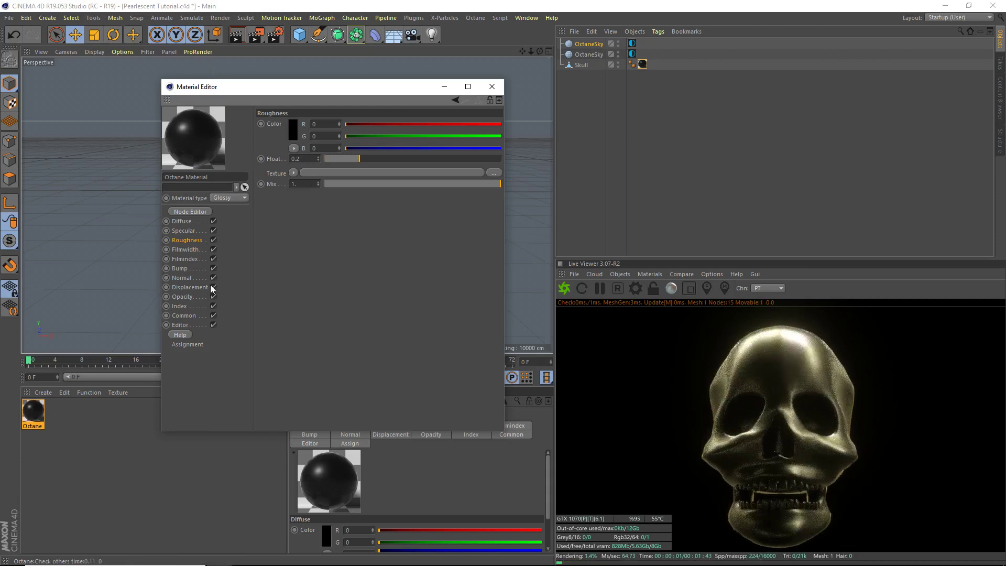
- Set the film width to 0.1 and orbit around the skull to check the sheen
{"action": "left_click", "coordinate": [184, 249]}
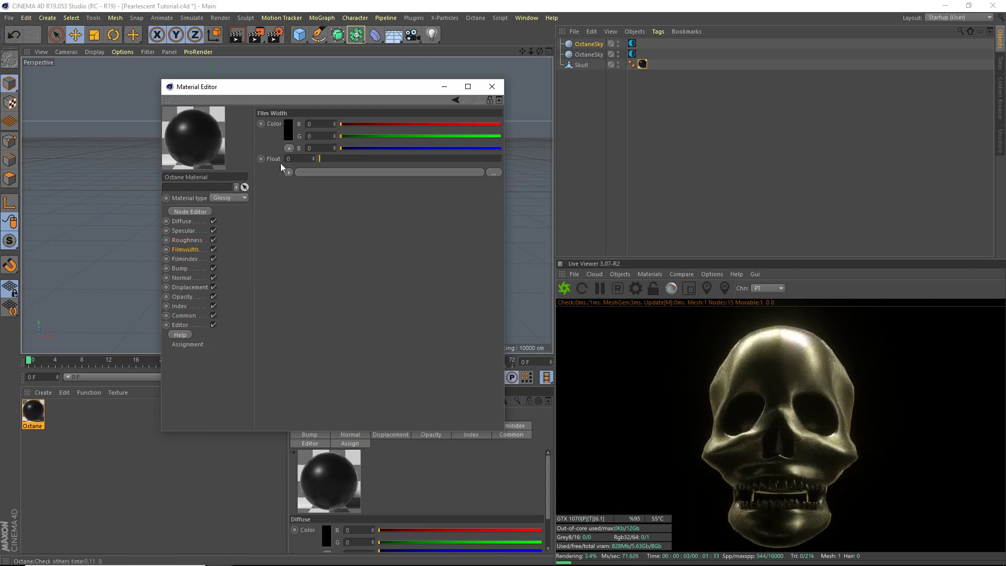
{"action": "left_click", "coordinate": [295, 158]}
{"action": "type", "text": "0.1"}
{"action": "key", "text": "Return"}
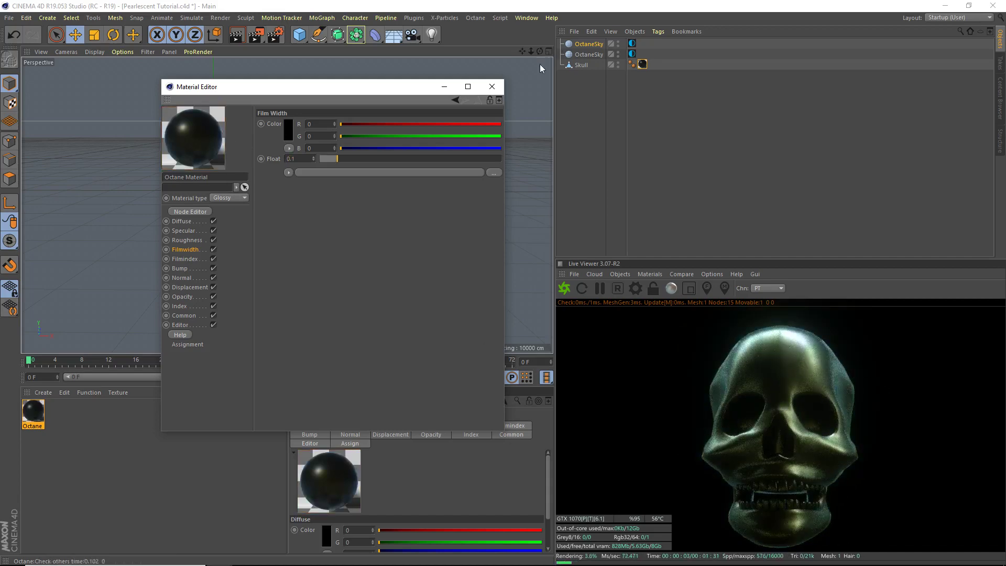
{"action": "left_click_drag", "start_coordinate": [831, 354], "coordinate": [879, 349]}
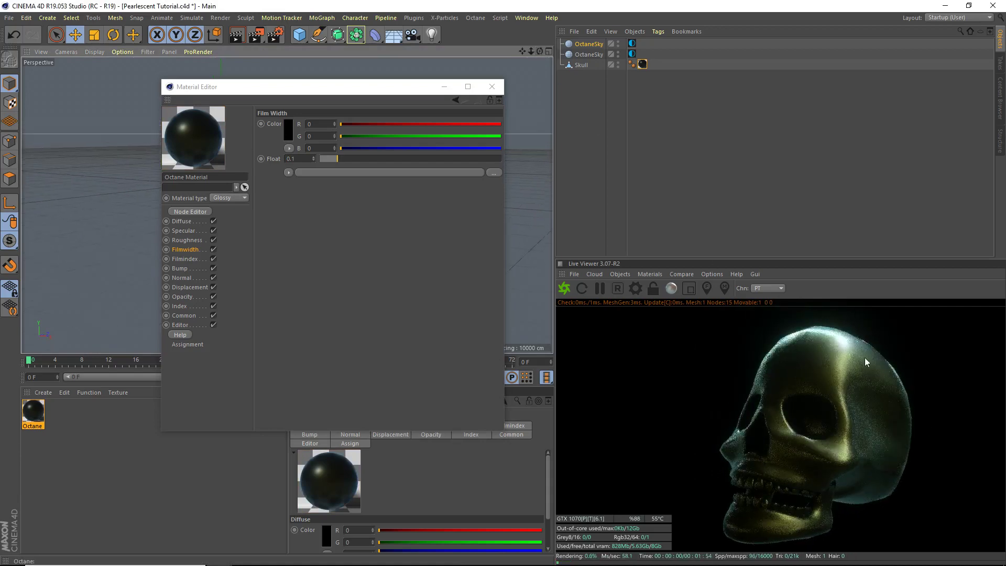
{"action": "left_click_drag", "start_coordinate": [540, 51], "coordinate": [229, 225]}
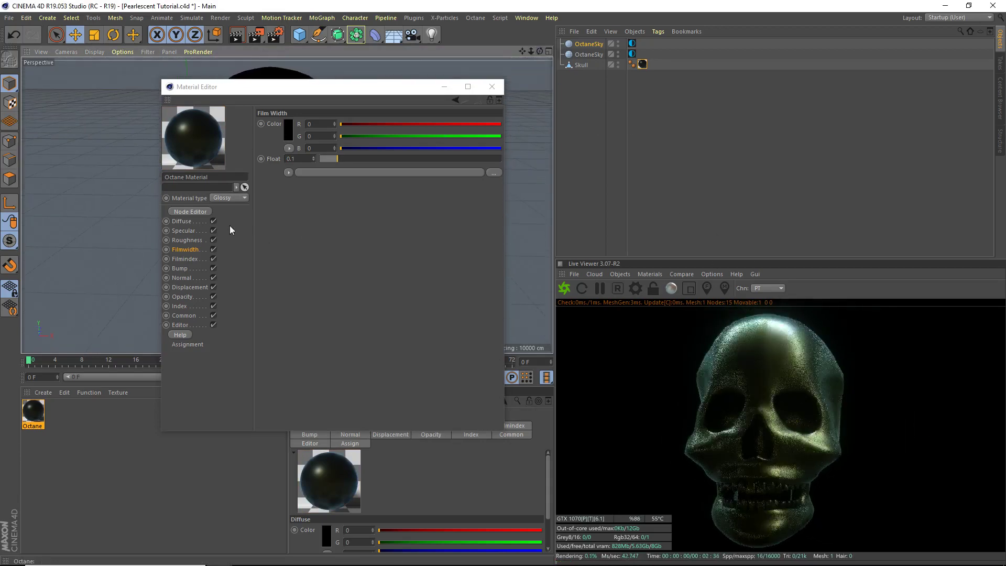
- Raise the film index, testing values up to about 2.53
{"action": "left_click", "coordinate": [186, 258]}
{"action": "left_click_drag", "start_coordinate": [335, 123], "coordinate": [361, 123]}
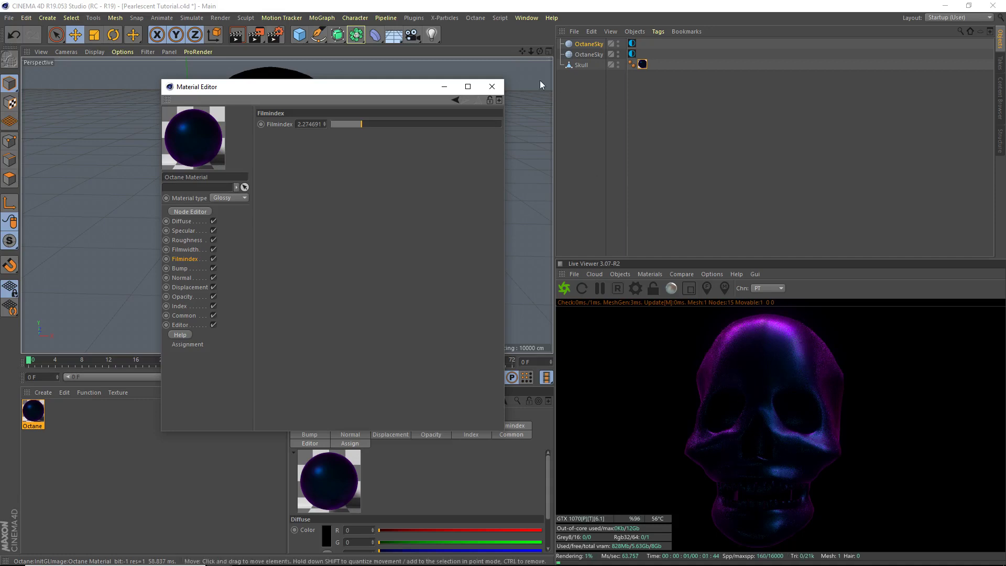
{"action": "left_click_drag", "start_coordinate": [530, 51], "coordinate": [536, 49]}
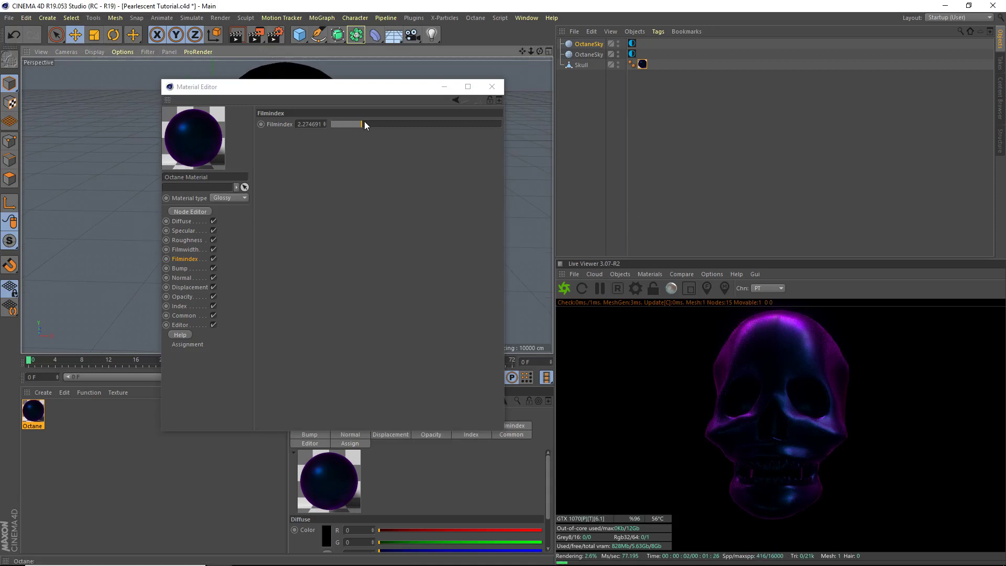
{"action": "left_click_drag", "start_coordinate": [365, 123], "coordinate": [415, 125]}
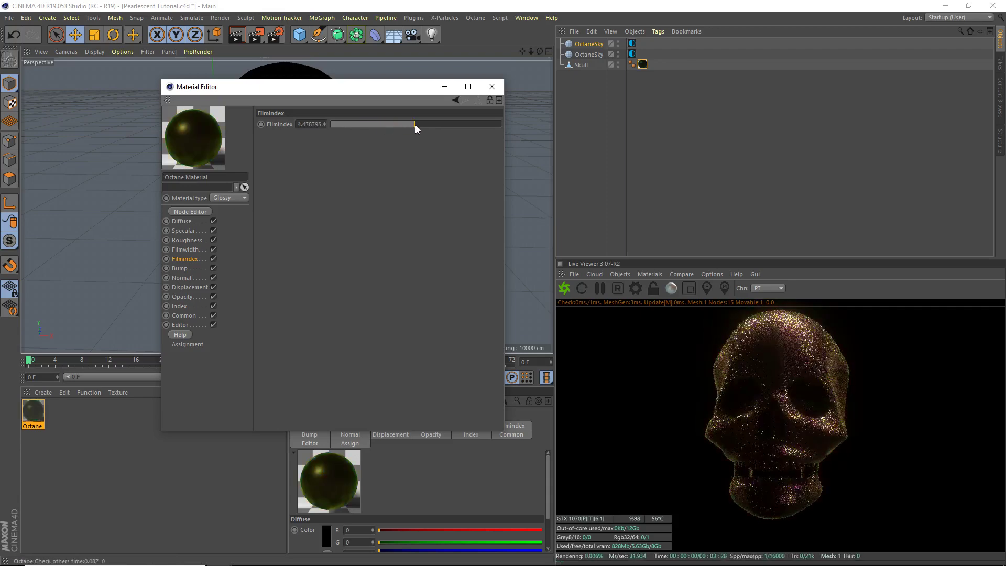
- Try a film width near 0.01, then set it back to 0.1
{"action": "left_click", "coordinate": [187, 250]}
{"action": "left_click_drag", "start_coordinate": [332, 156], "coordinate": [321, 153]}
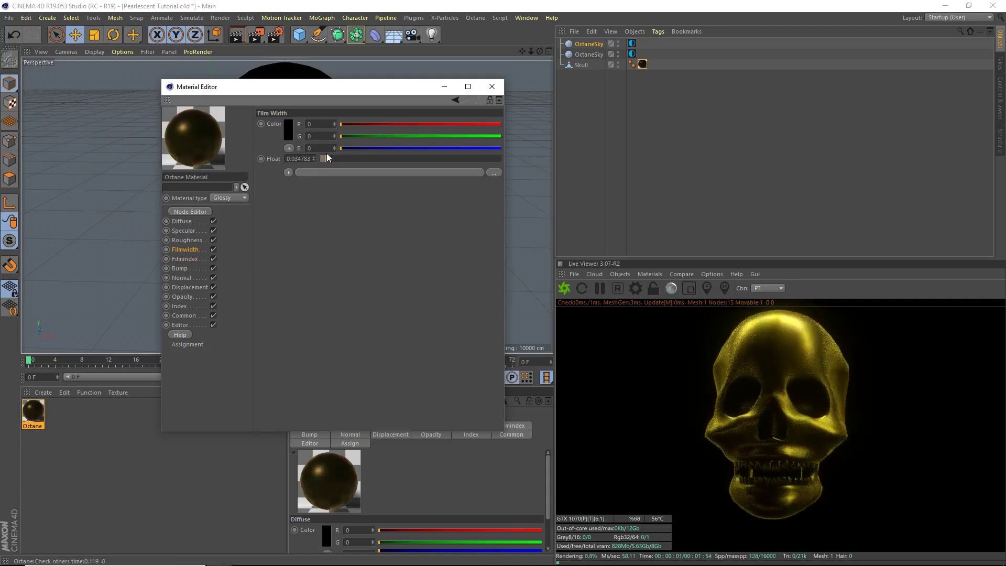
{"action": "double_click", "coordinate": [303, 158]}
{"action": "key", "text": "BackSpace"}
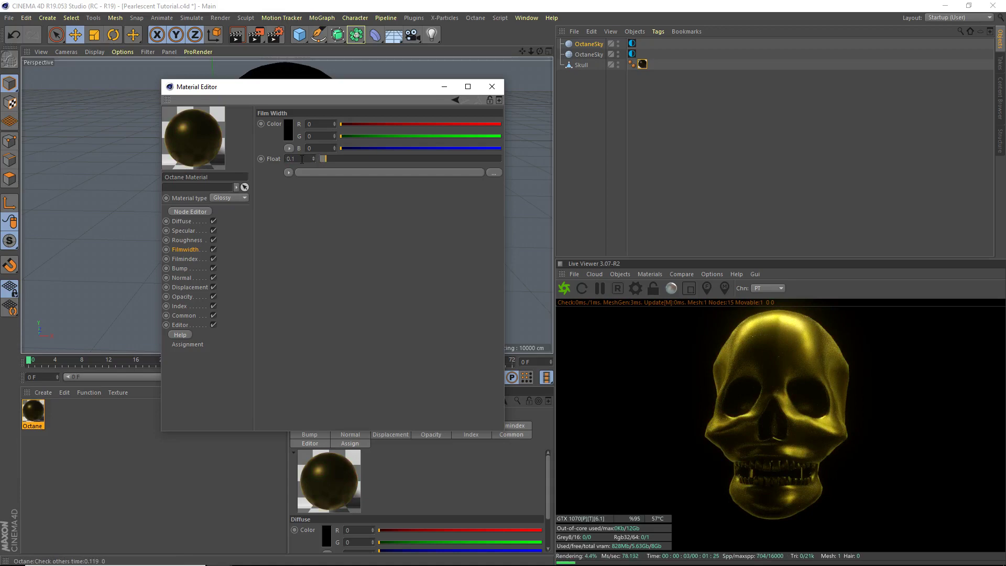
{"action": "type", "text": "0.1"}
{"action": "key", "text": "Return"}
- Lower the film index to about 1.15 and orbit around the skull
{"action": "left_click", "coordinate": [187, 259]}
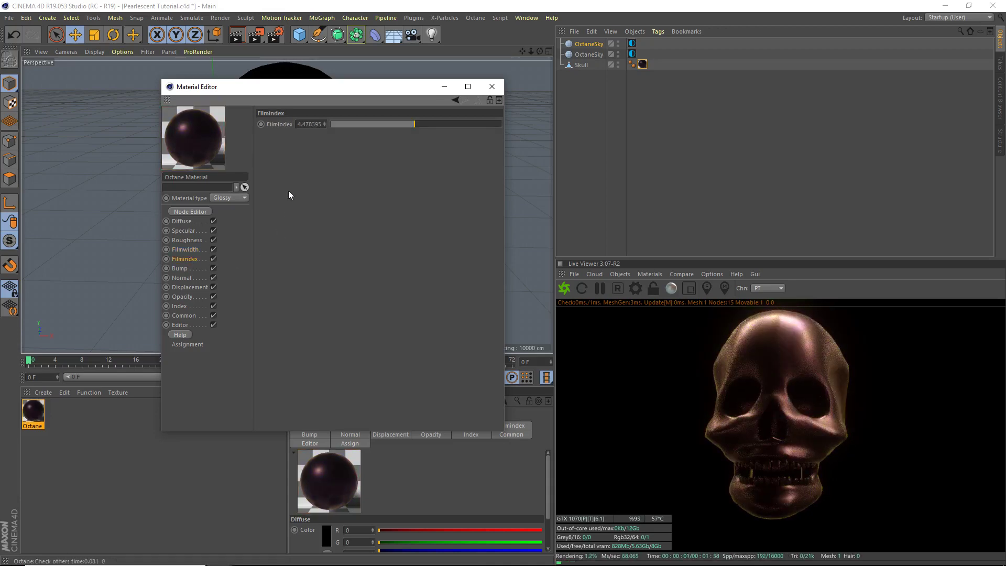
{"action": "mouse_move", "coordinate": [322, 124]}
{"action": "left_mouse_down"}
{"action": "mouse_move", "coordinate": [343, 123]}
{"action": "mouse_move", "coordinate": [327, 123]}
{"action": "left_mouse_up"}
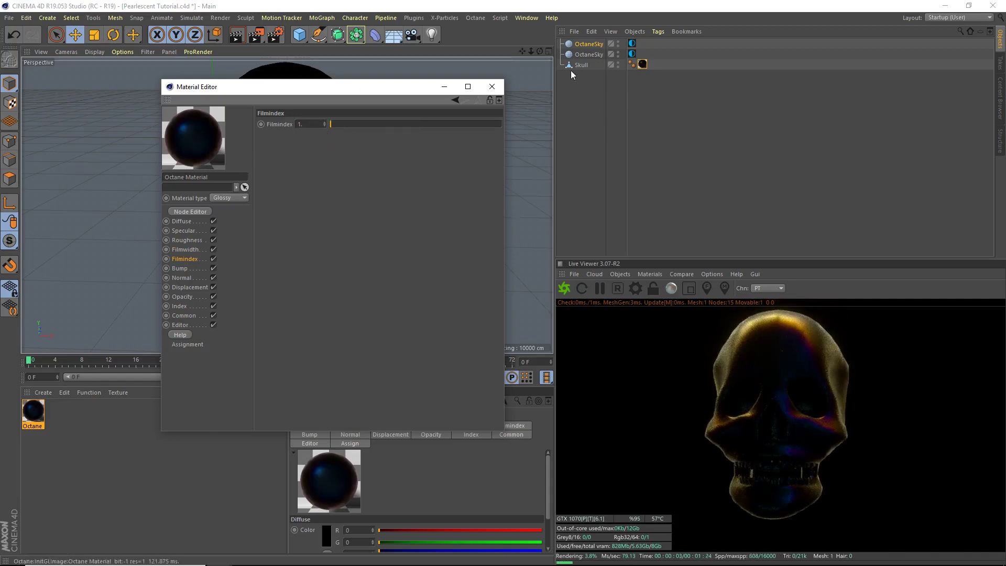
{"action": "left_click_drag", "start_coordinate": [539, 52], "coordinate": [540, 63]}
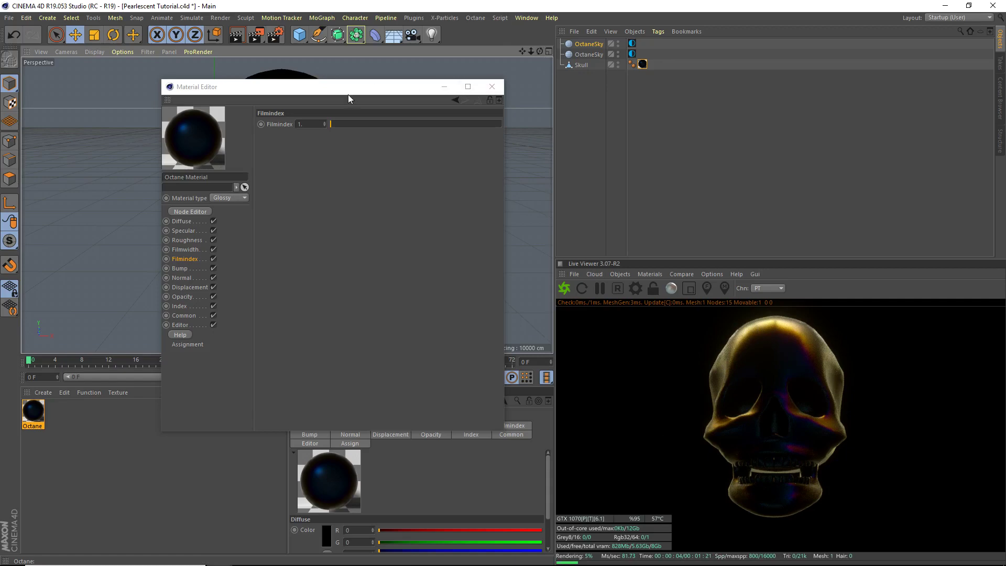
- Raise the HDRI OctaneSky environment's Power from 1 to about 6
{"action": "left_click_drag", "start_coordinate": [348, 92], "coordinate": [314, 87]}
{"action": "left_click", "coordinate": [632, 53]}
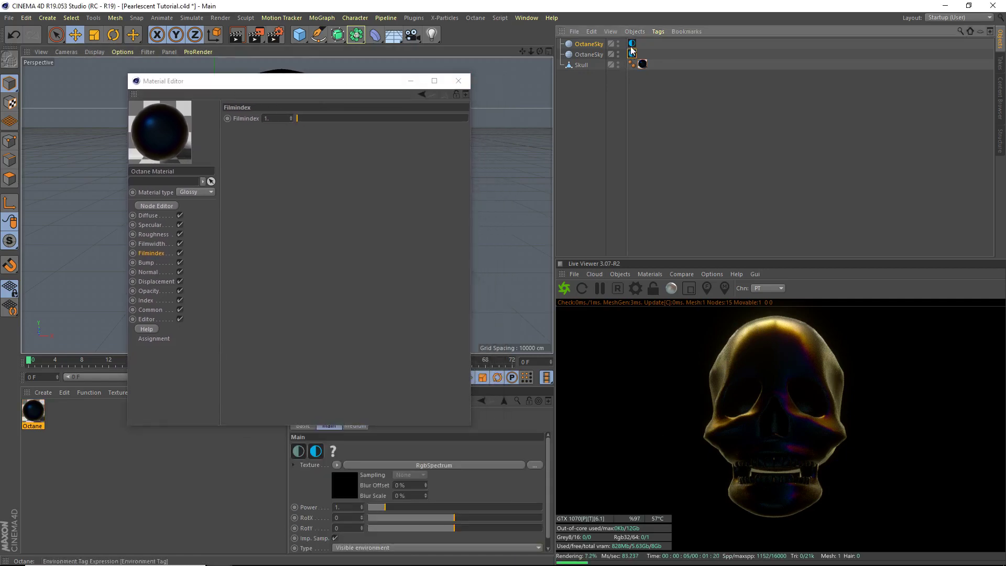
{"action": "left_click", "coordinate": [631, 43]}
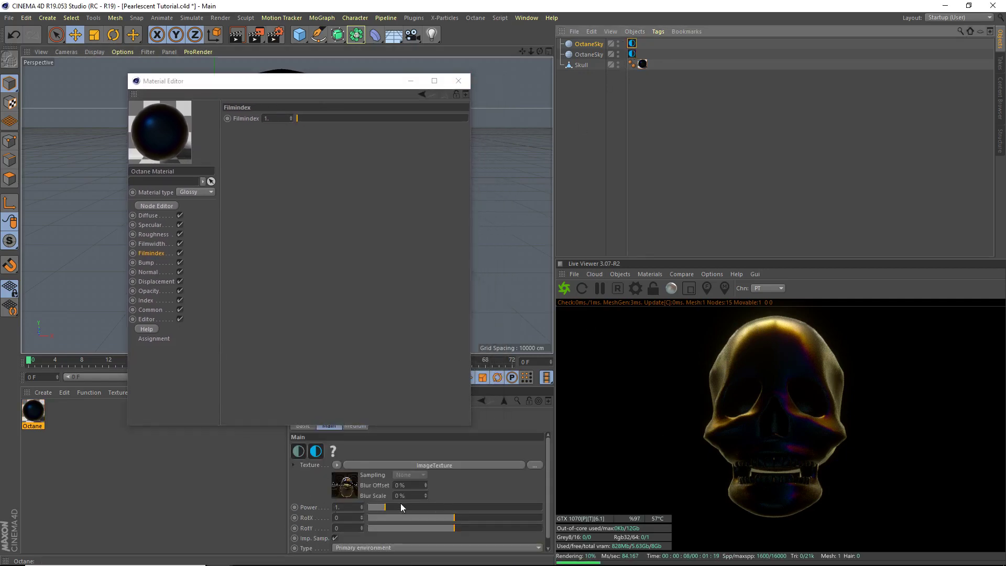
{"action": "left_click_drag", "start_coordinate": [402, 506], "coordinate": [472, 506]}
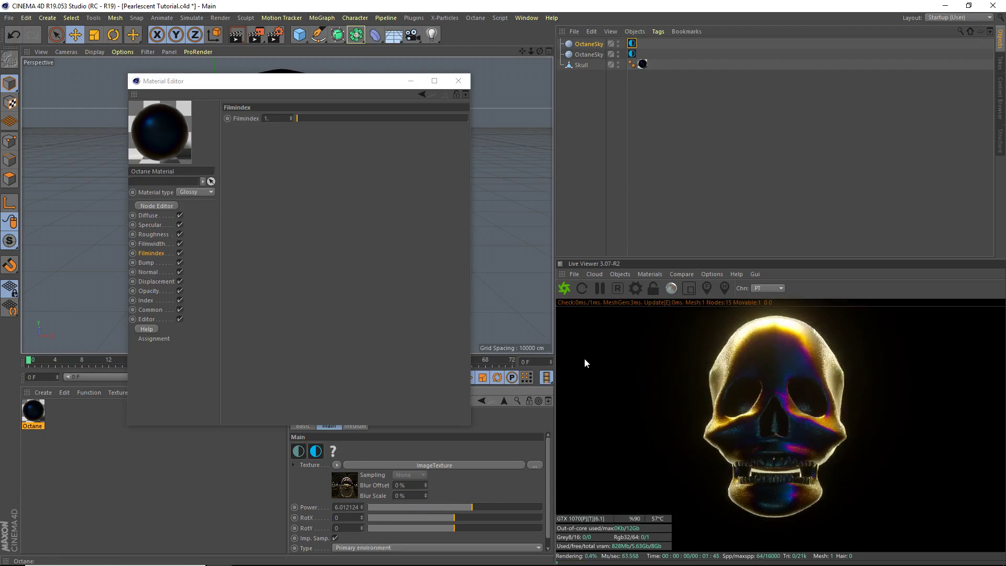
{"action": "mouse_move", "coordinate": [539, 51]}
{"action": "left_mouse_down"}
{"action": "mouse_move", "coordinate": [506, 52]}
{"action": "mouse_move", "coordinate": [530, 48]}
{"action": "left_mouse_up"}
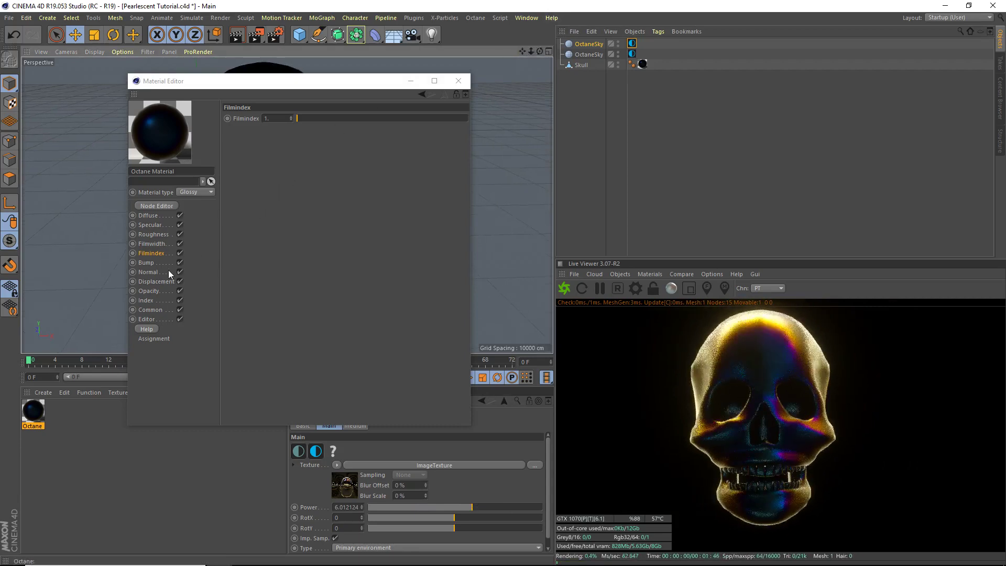
- Set the material's index value to 1.5
{"action": "left_click", "coordinate": [146, 300]}
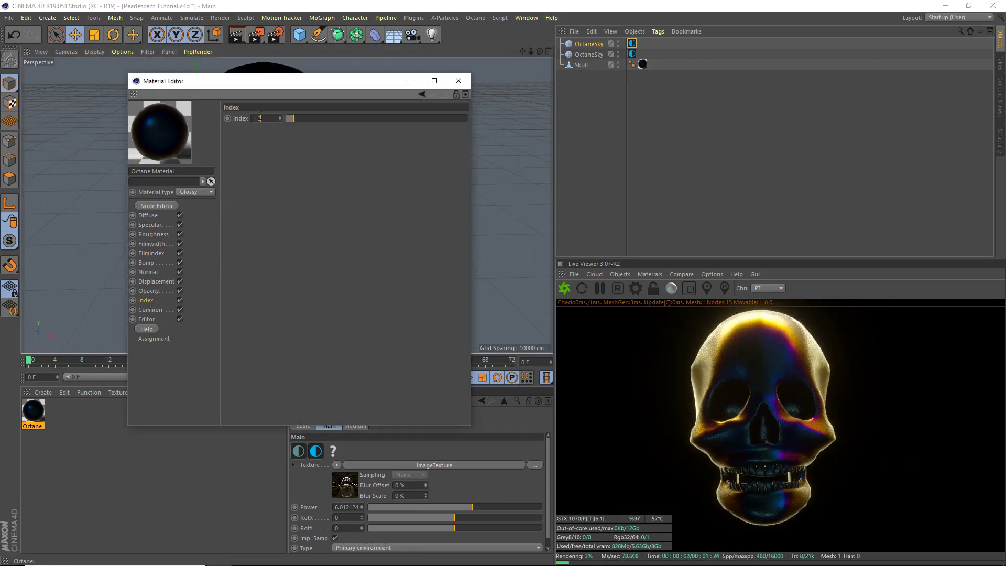
{"action": "type", "text": "5"}
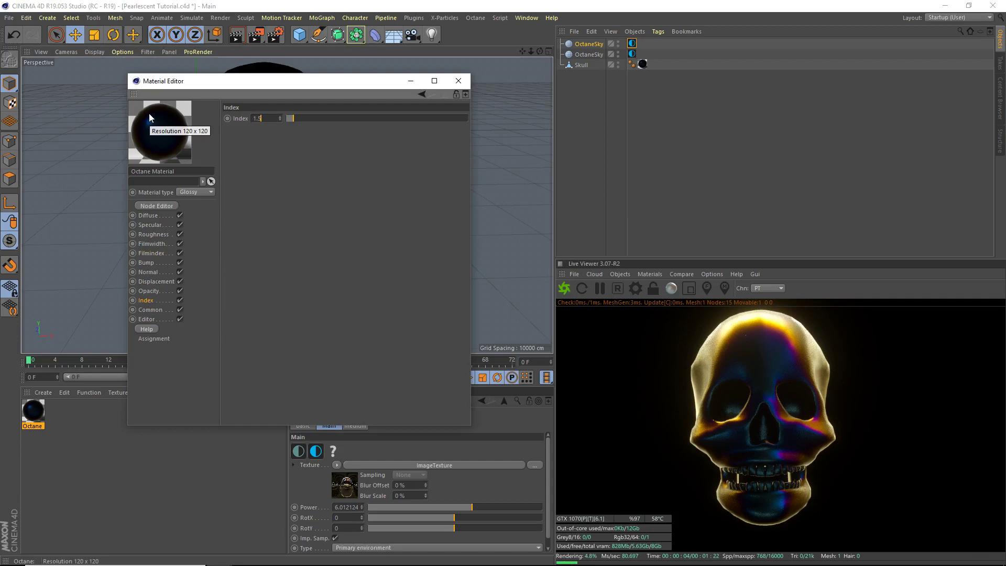
{"action": "key", "text": "Return"}
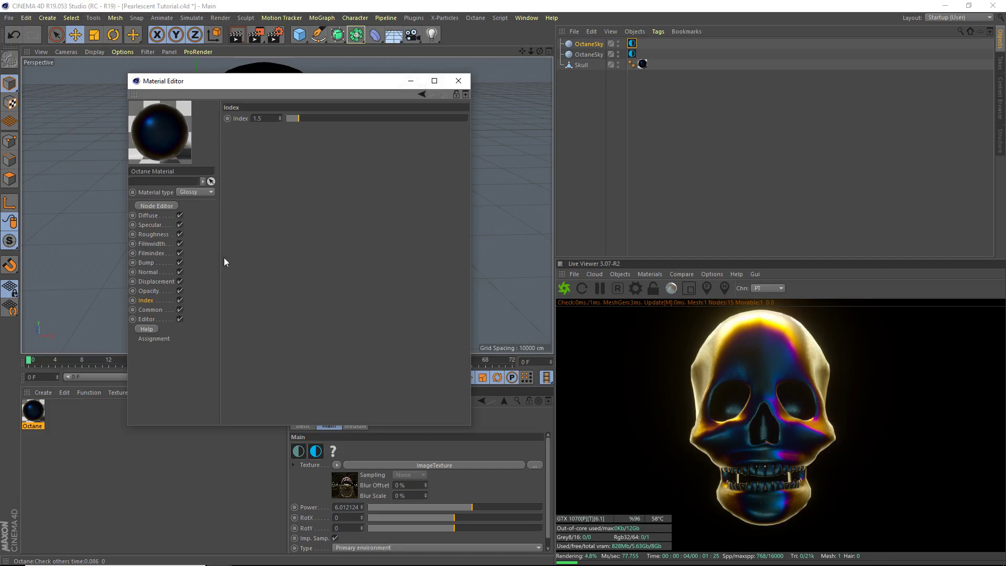
- Set the material's Roughness Float to 0.24
{"action": "left_click", "coordinate": [153, 291]}
{"action": "left_click", "coordinate": [152, 253]}
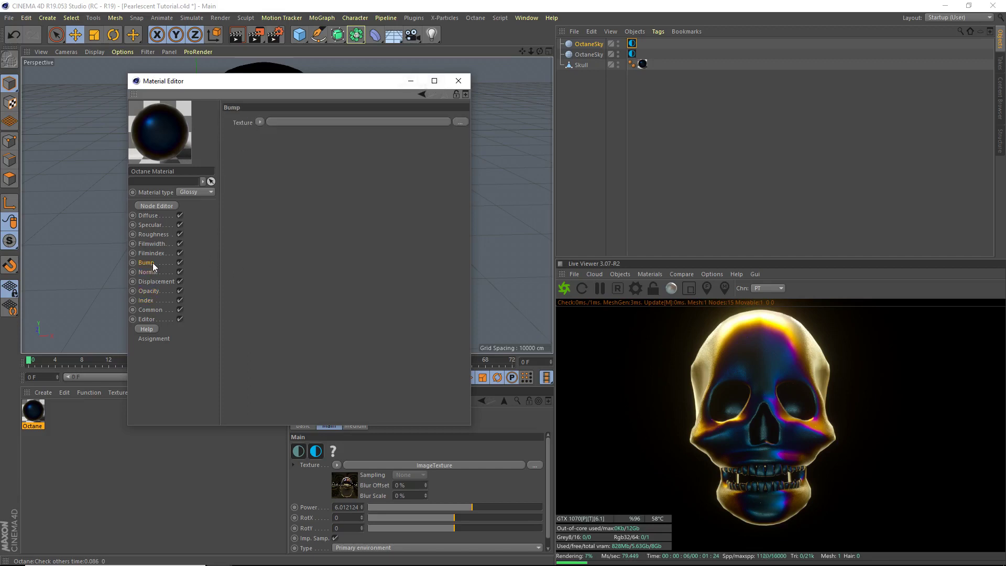
{"action": "left_click", "coordinate": [151, 272]}
{"action": "left_click", "coordinate": [160, 235]}
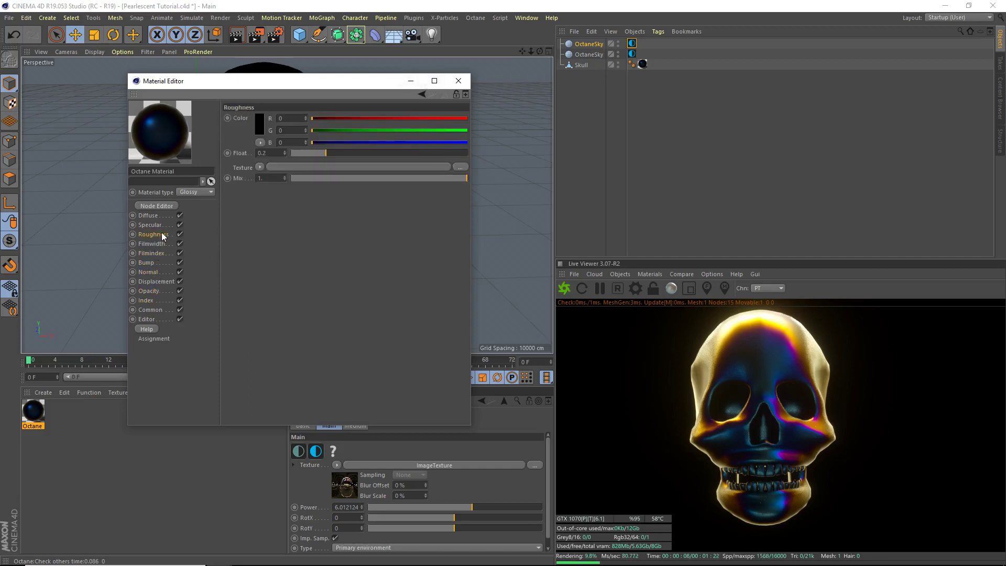
{"action": "type", "text": "4"}
{"action": "key", "text": "Return"}
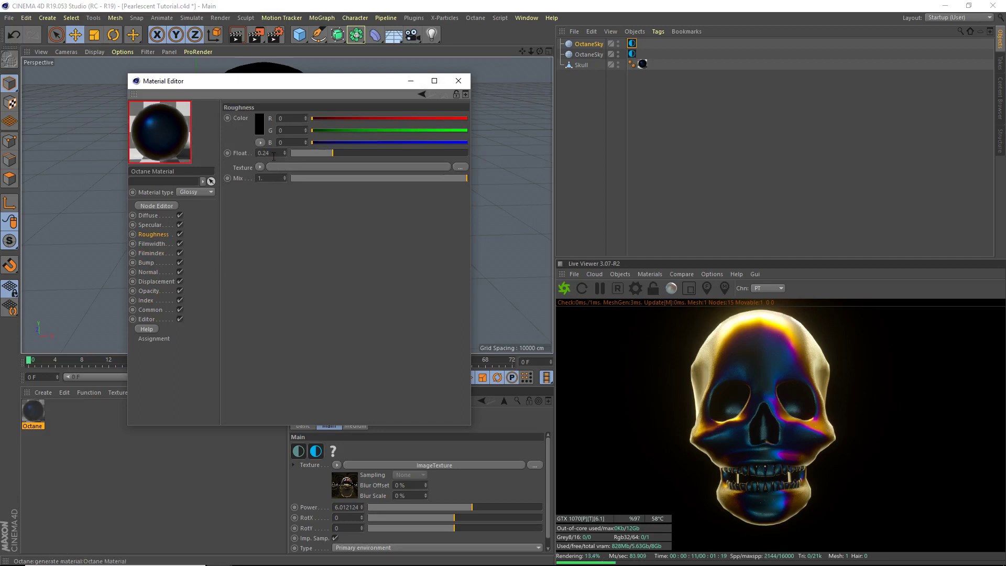
- Set Film Width to about 0.104 and Filmindex to 1, then close the Material Editor
{"action": "left_click", "coordinate": [151, 244]}
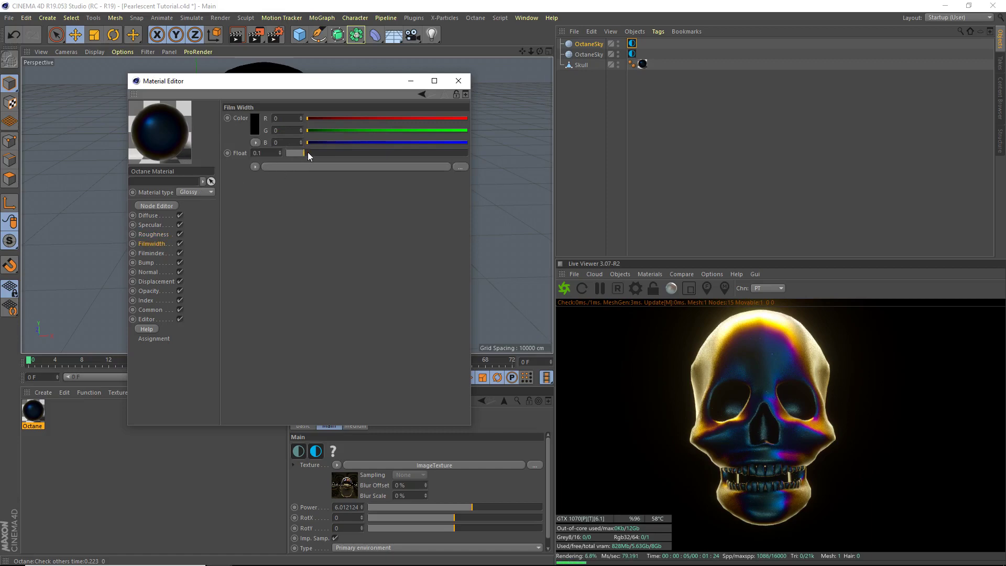
{"action": "left_click_drag", "start_coordinate": [307, 153], "coordinate": [470, 151]}
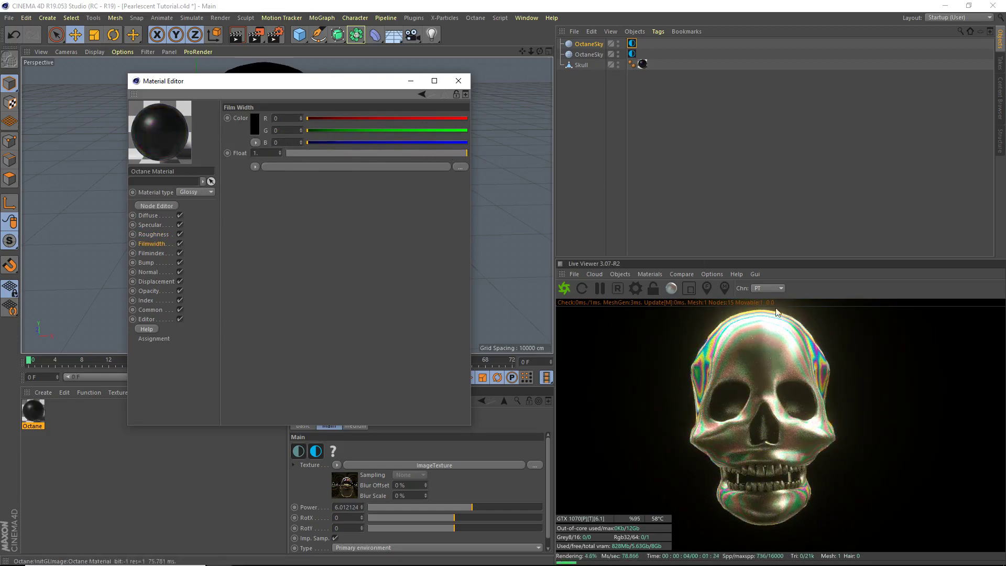
{"action": "left_click_drag", "start_coordinate": [350, 158], "coordinate": [305, 153]}
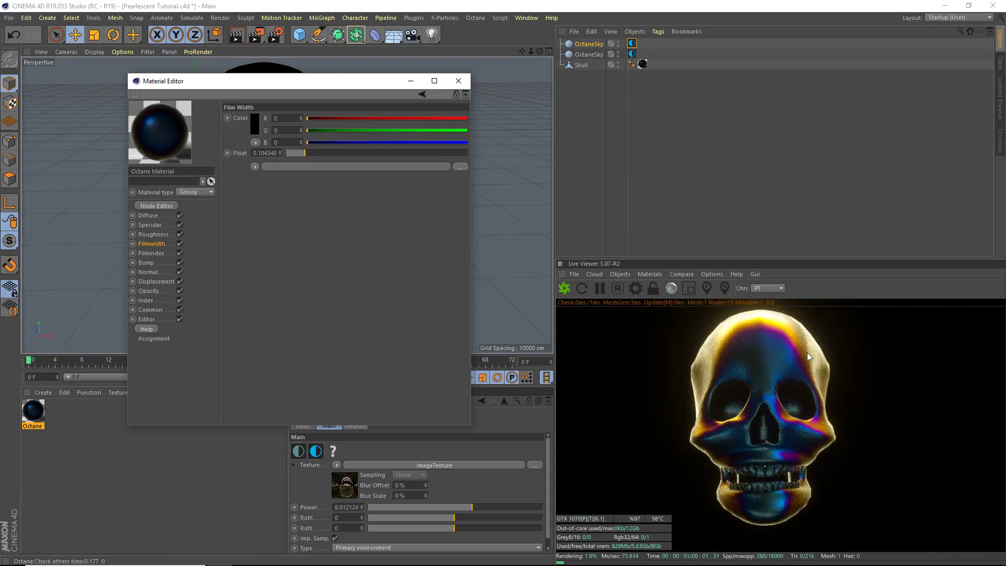
{"action": "left_click", "coordinate": [150, 253]}
{"action": "mouse_move", "coordinate": [298, 117]}
{"action": "left_mouse_down"}
{"action": "mouse_move", "coordinate": [375, 119]}
{"action": "mouse_move", "coordinate": [296, 118]}
{"action": "left_mouse_up"}
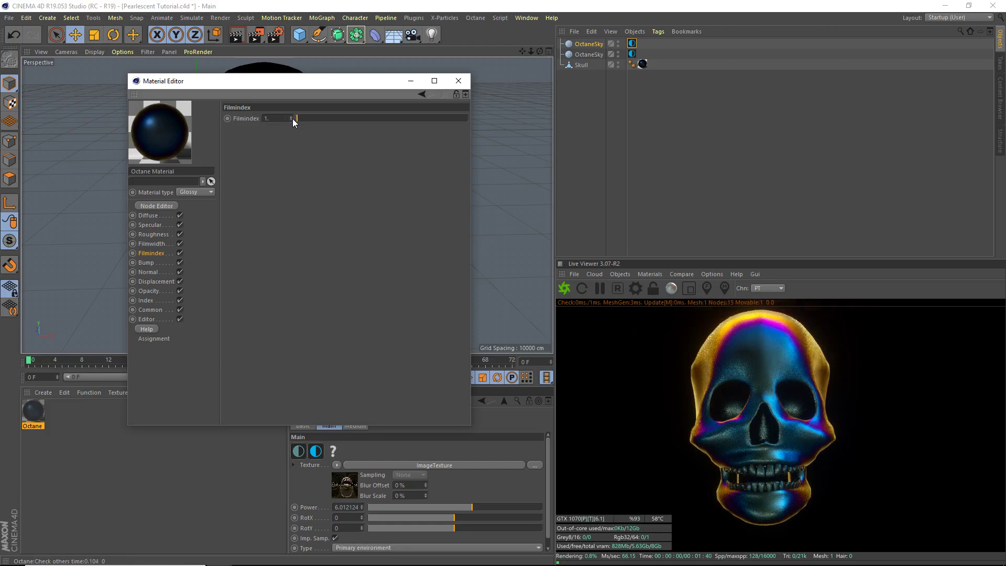
{"action": "left_click", "coordinate": [459, 81]}
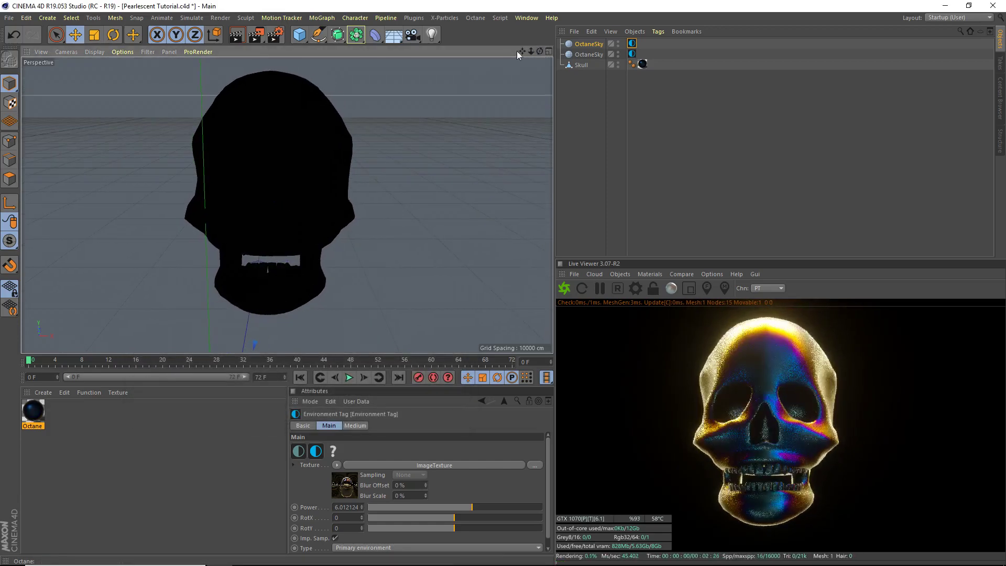
- Zoom in on the skull and set Octane post-processing bloom power to 120
{"action": "left_click_drag", "start_coordinate": [534, 48], "coordinate": [527, 54]}
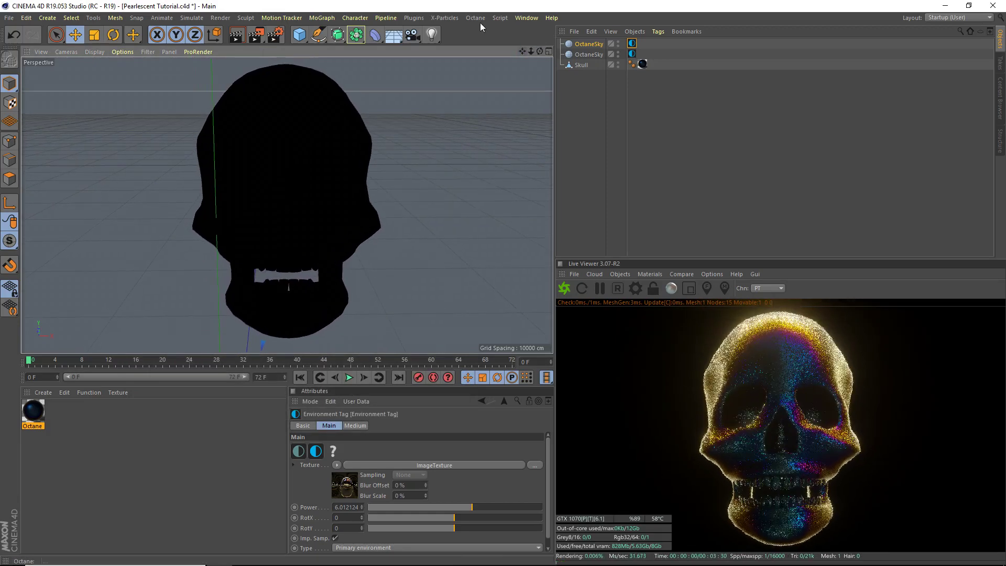
{"action": "left_click", "coordinate": [476, 19]}
{"action": "left_click", "coordinate": [493, 54]}
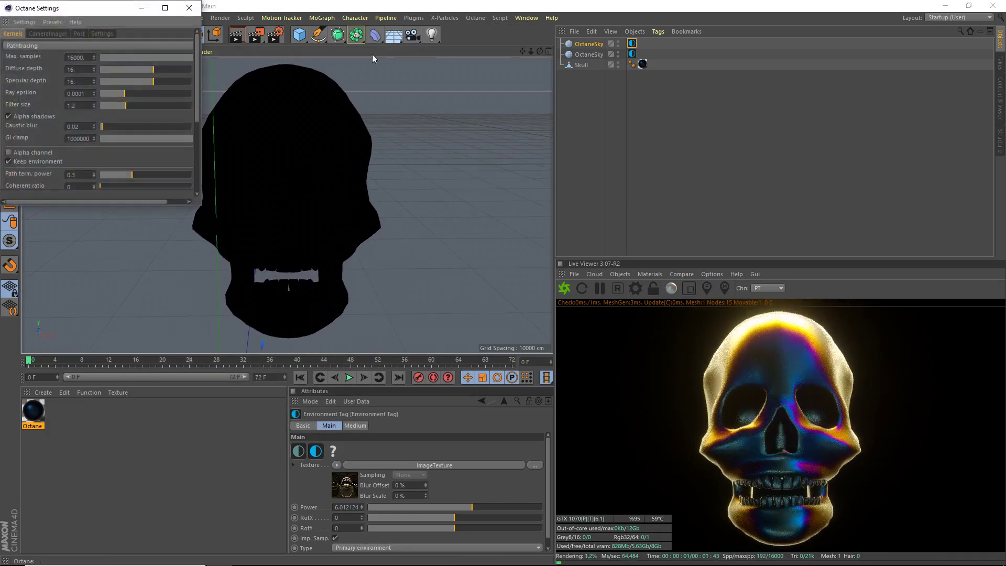
{"action": "left_click", "coordinate": [79, 33]}
{"action": "left_click_drag", "start_coordinate": [182, 55], "coordinate": [198, 52]}
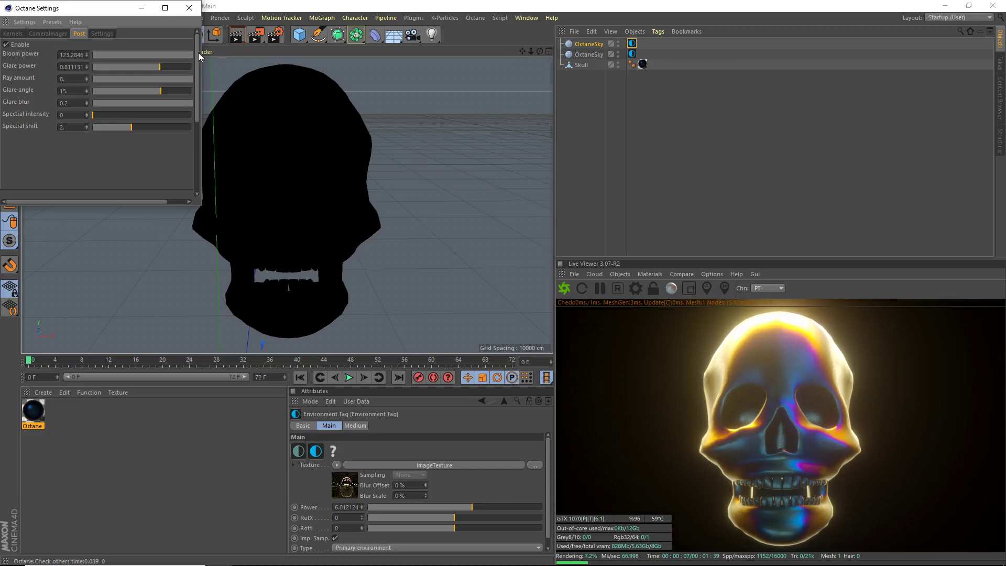
{"action": "double_click", "coordinate": [81, 53]}
{"action": "type", "text": "120"}
{"action": "key", "text": "Return"}
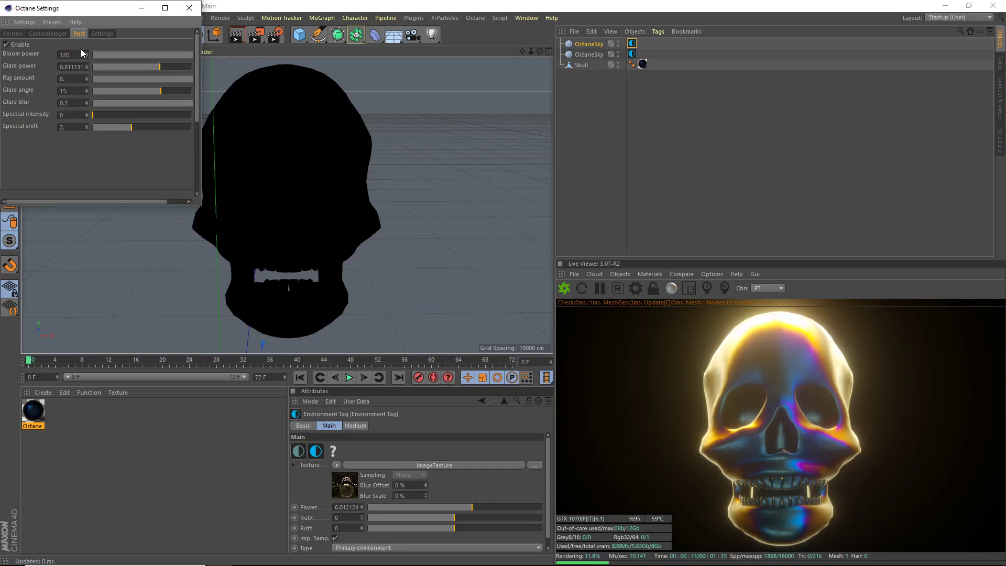
- Set glare power to 0.8 and glare angle to 90
{"action": "double_click", "coordinate": [76, 66]}
{"action": "key", "text": "BackSpace"}
{"action": "mouse_move", "coordinate": [131, 91]}
{"action": "left_mouse_down"}
{"action": "mouse_move", "coordinate": [117, 90]}
{"action": "mouse_move", "coordinate": [301, 99]}
{"action": "left_mouse_up"}
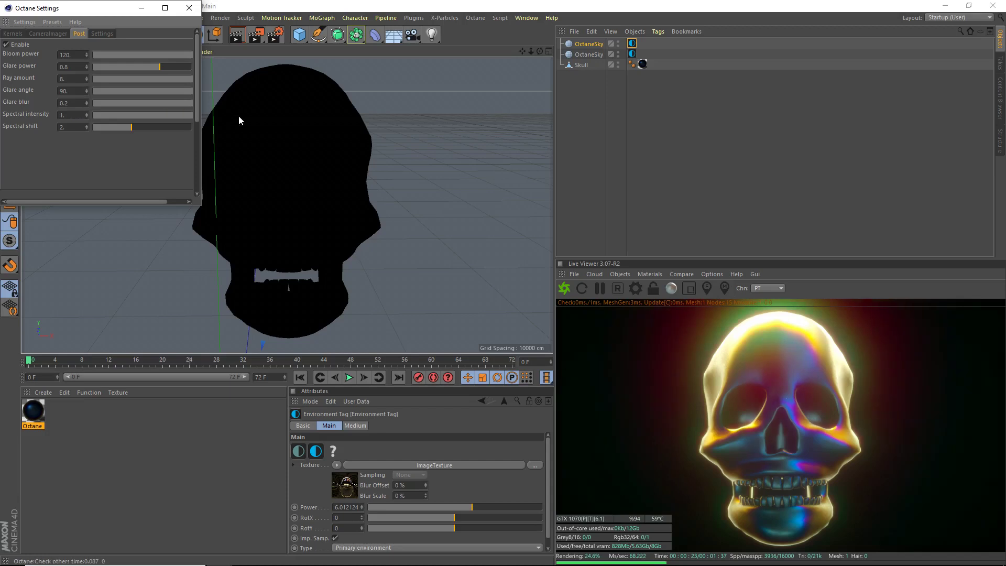
- Set spectral intensity to a subtle 0.025
{"action": "left_click_drag", "start_coordinate": [94, 115], "coordinate": [281, 153]}
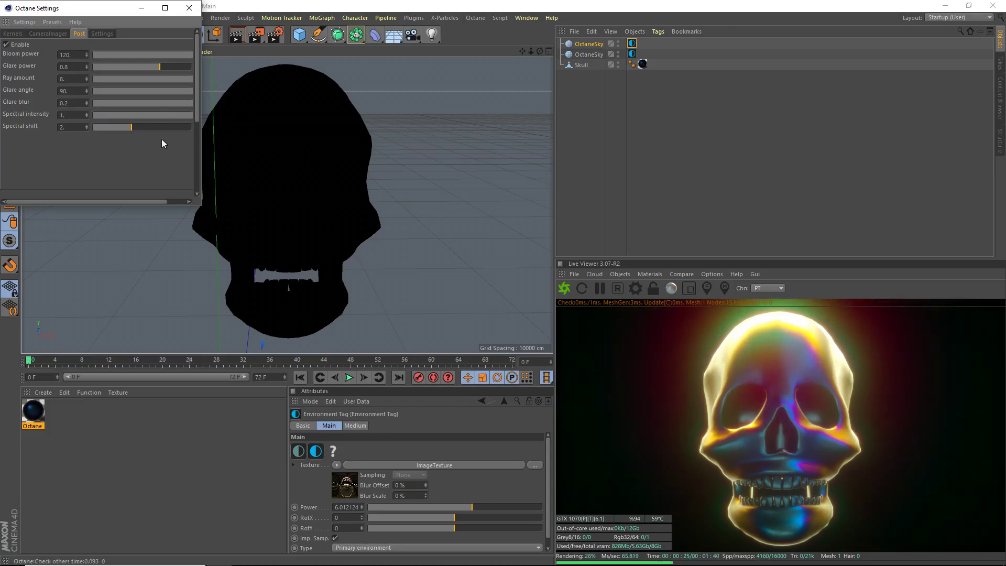
{"action": "left_click_drag", "start_coordinate": [161, 140], "coordinate": [41, 126]}
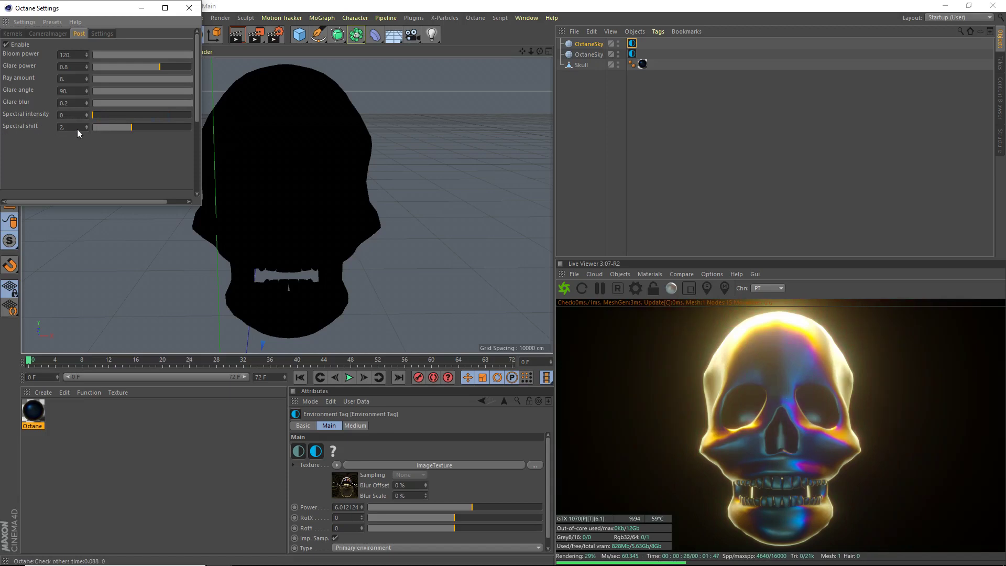
{"action": "left_click", "coordinate": [97, 115]}
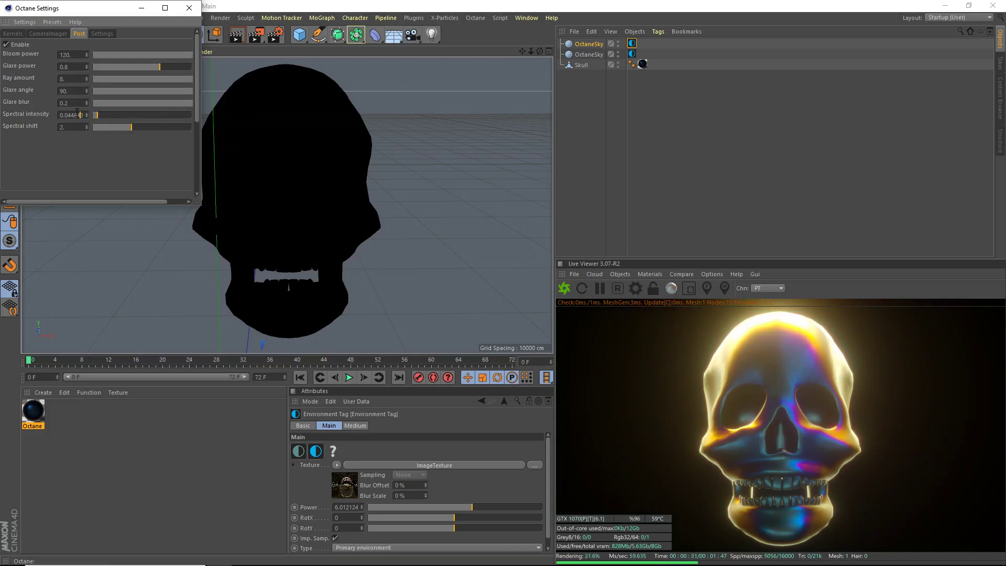
{"action": "double_click", "coordinate": [77, 114]}
{"action": "key", "text": "BackSpace"}
{"action": "type", "text": "0.025"}
{"action": "key", "text": "Return"}
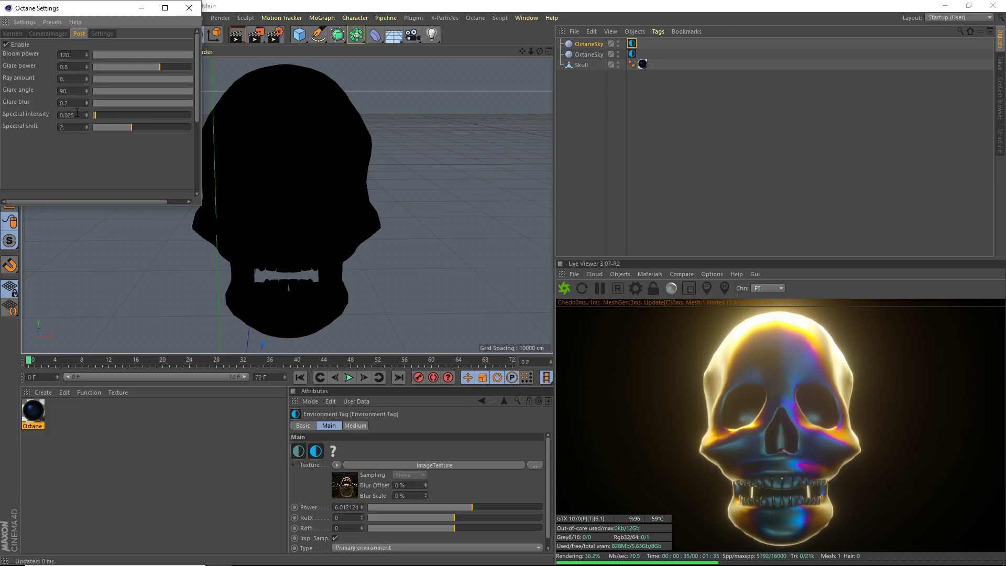
- Set spectral shift to 2.5 and close the Octane render settings
{"action": "mouse_move", "coordinate": [112, 127]}
{"action": "left_mouse_down"}
{"action": "mouse_move", "coordinate": [58, 123]}
{"action": "mouse_move", "coordinate": [290, 135]}
{"action": "mouse_move", "coordinate": [130, 134]}
{"action": "left_mouse_up"}
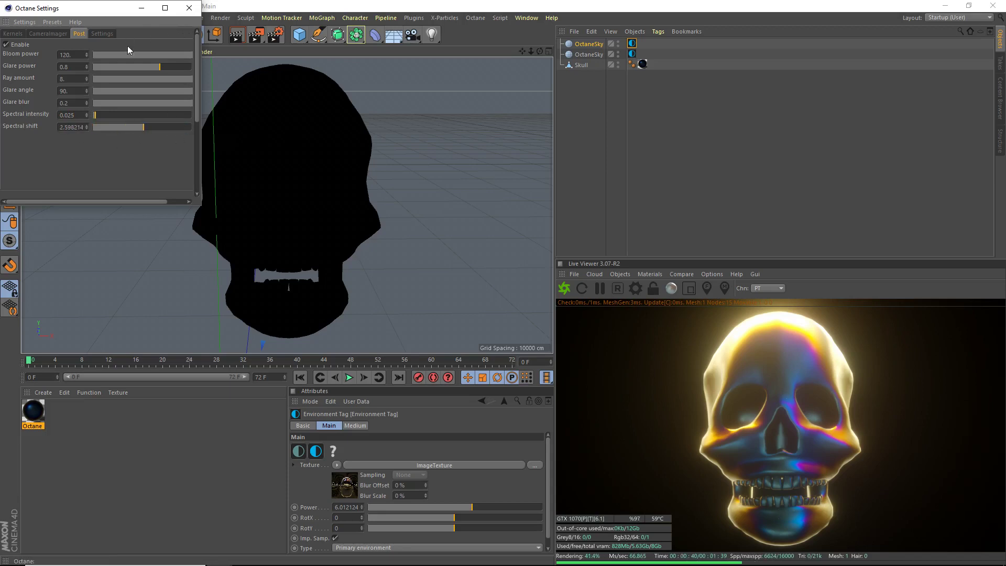
{"action": "double_click", "coordinate": [71, 119]}
{"action": "type", "text": "2.5"}
{"action": "key", "text": "Return"}
{"action": "left_click", "coordinate": [108, 34]}
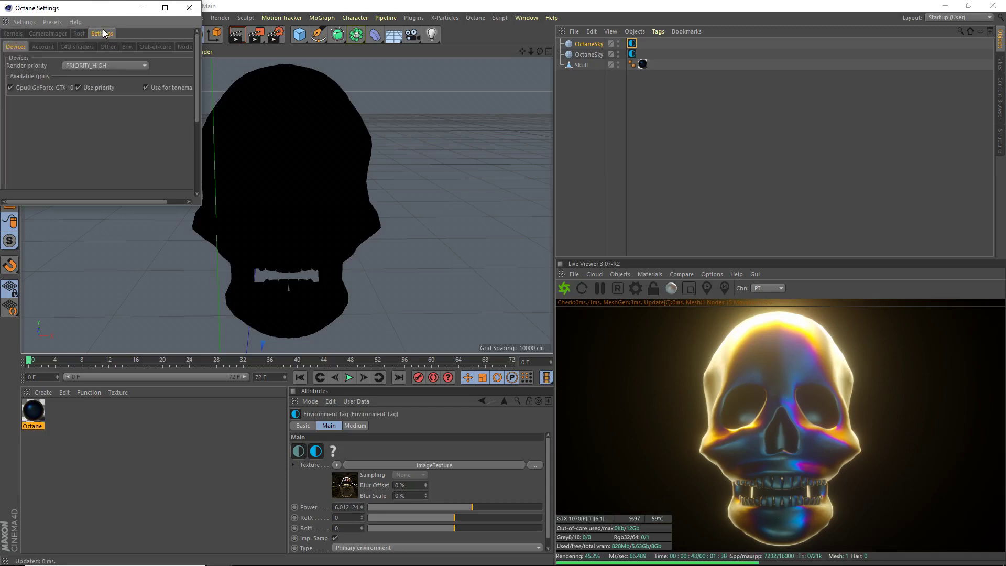
{"action": "left_click", "coordinate": [189, 8]}
{"action": "double_click", "coordinate": [33, 411]}
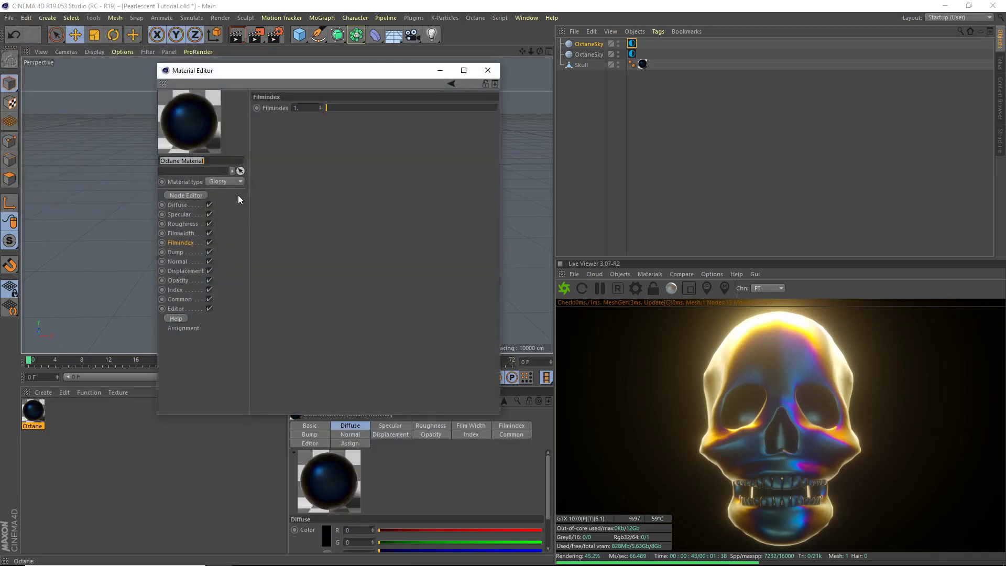
{"action": "left_click", "coordinate": [187, 233]}
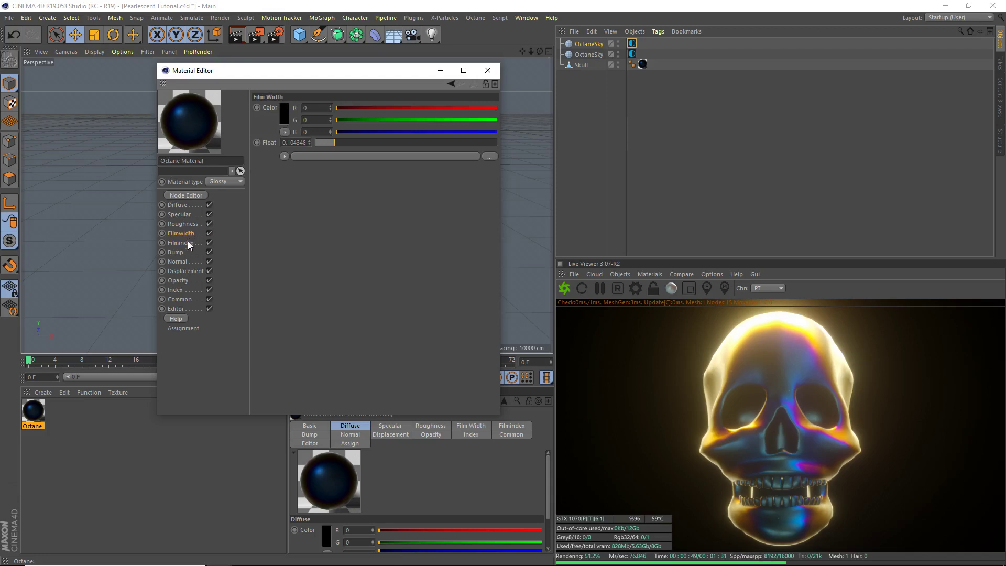
{"action": "left_click", "coordinate": [187, 242]}
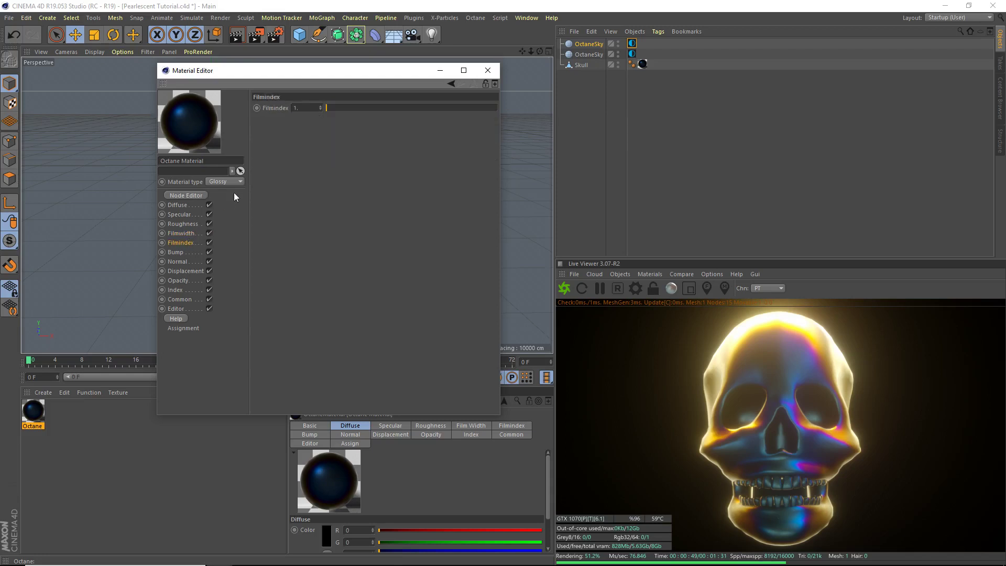
{"action": "left_click", "coordinate": [188, 225]}
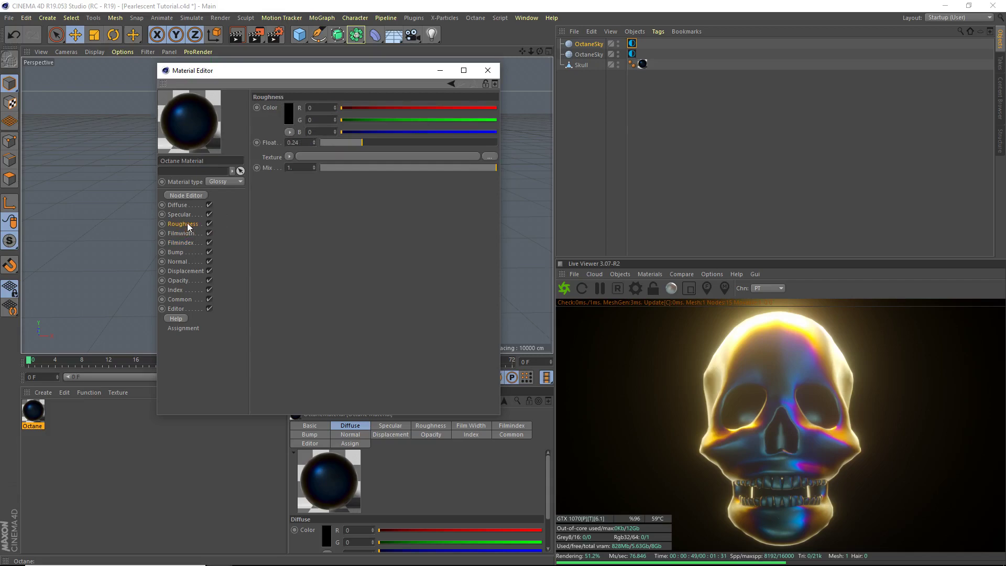
{"action": "left_click", "coordinate": [183, 215]}
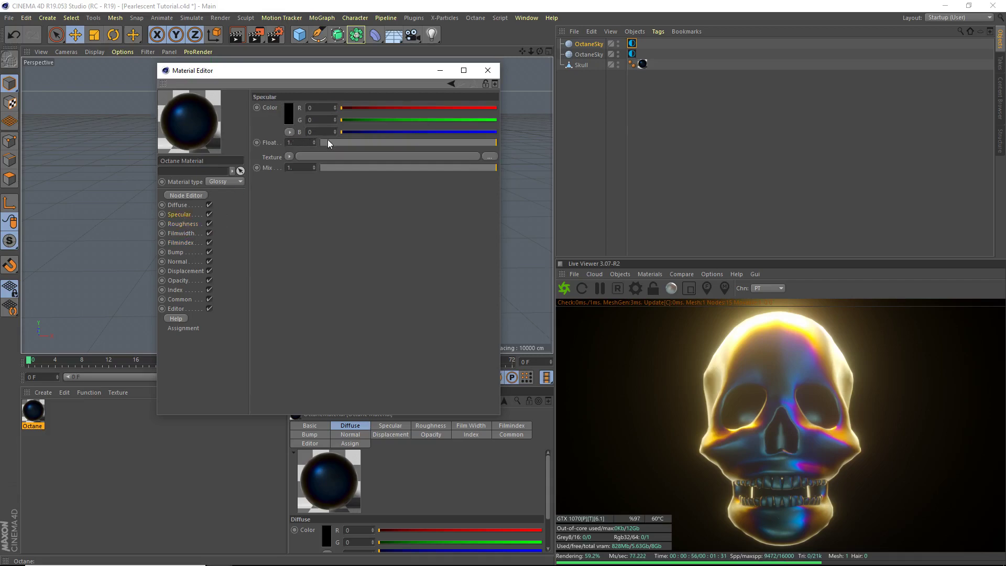
{"action": "left_click_drag", "start_coordinate": [328, 140], "coordinate": [497, 148]}
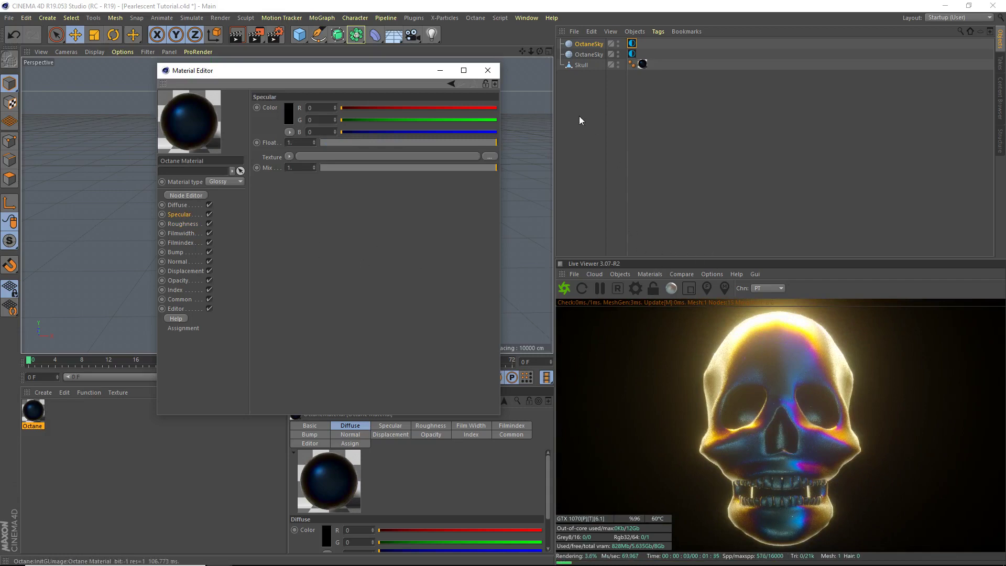
- Close the Material Editor, orbit slightly around the skull, and pause the Live Viewer render
{"action": "left_click", "coordinate": [487, 71]}
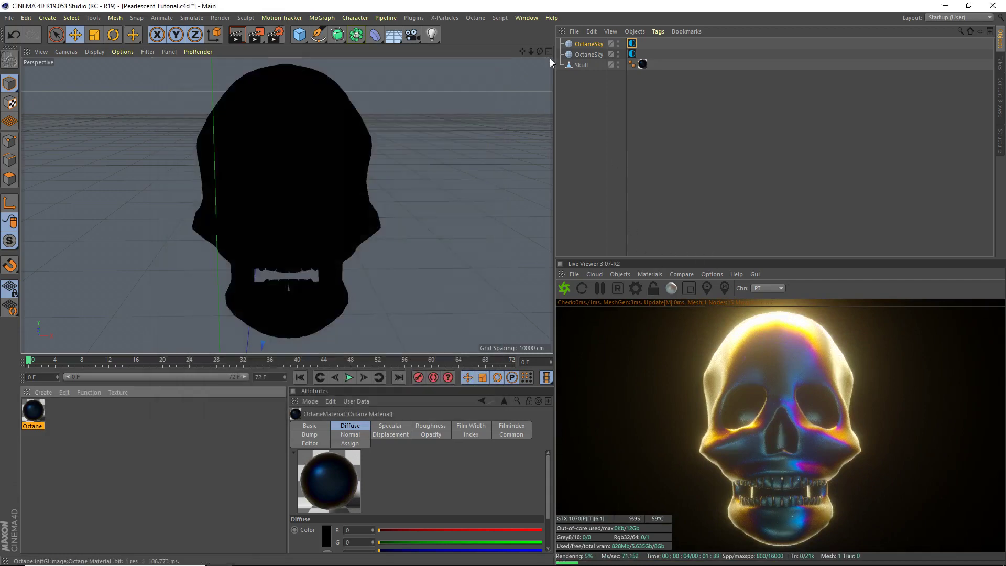
{"action": "left_click_drag", "start_coordinate": [539, 51], "coordinate": [506, 73]}
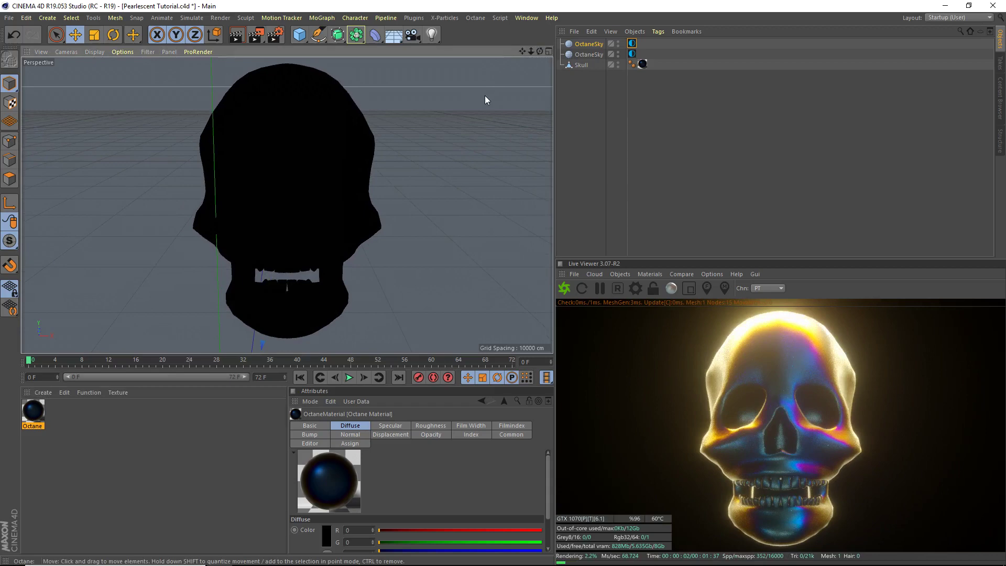
{"action": "left_click", "coordinate": [602, 289]}
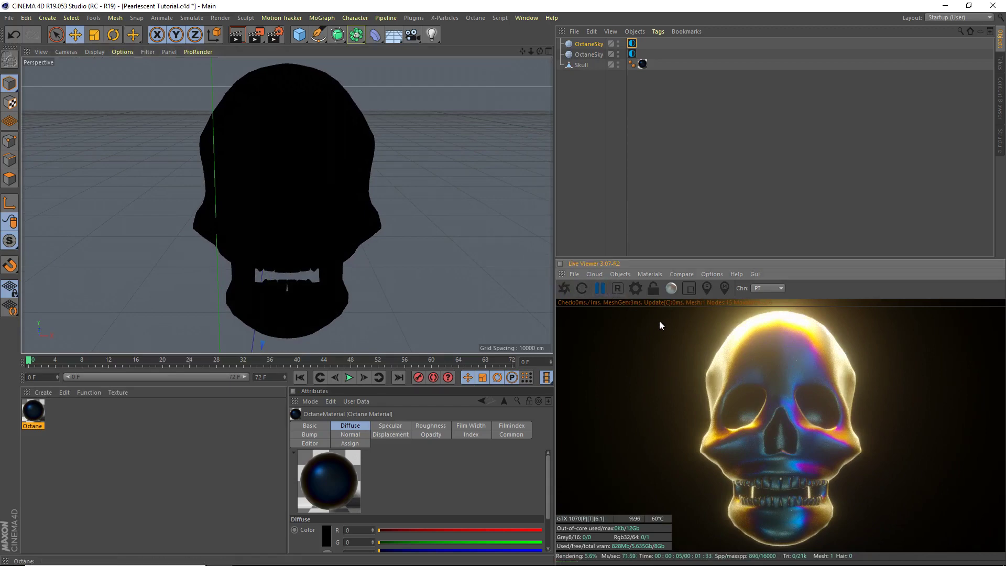